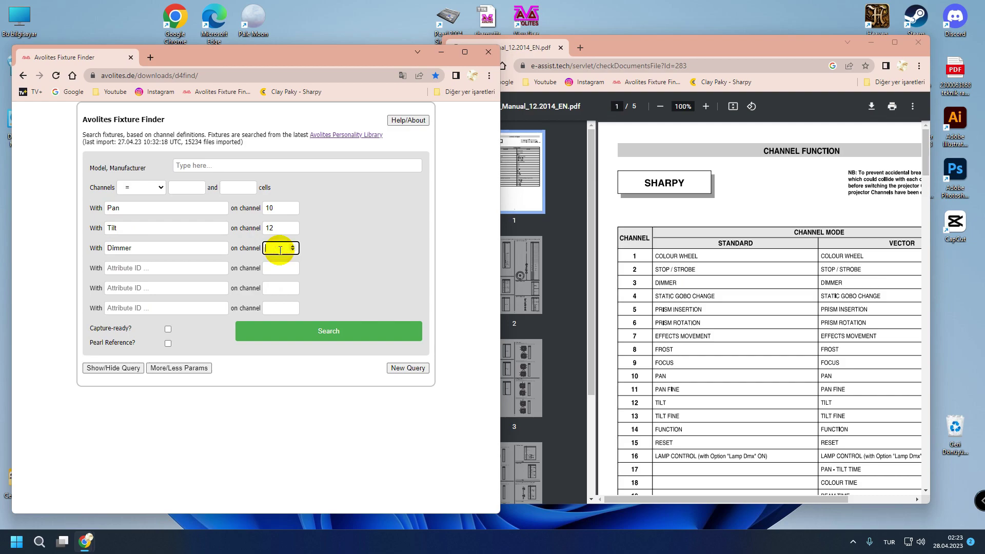
left_click(182, 271)
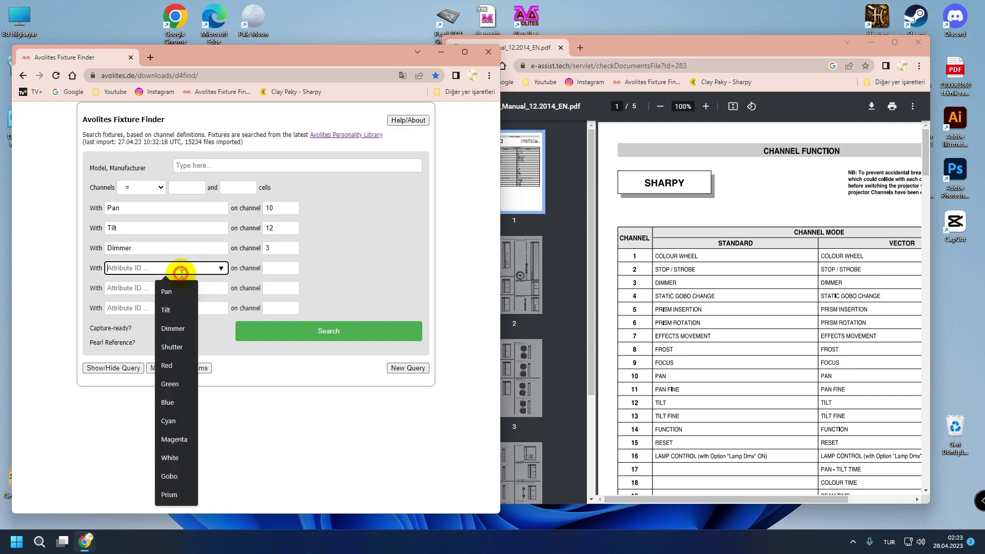
left_click(183, 346)
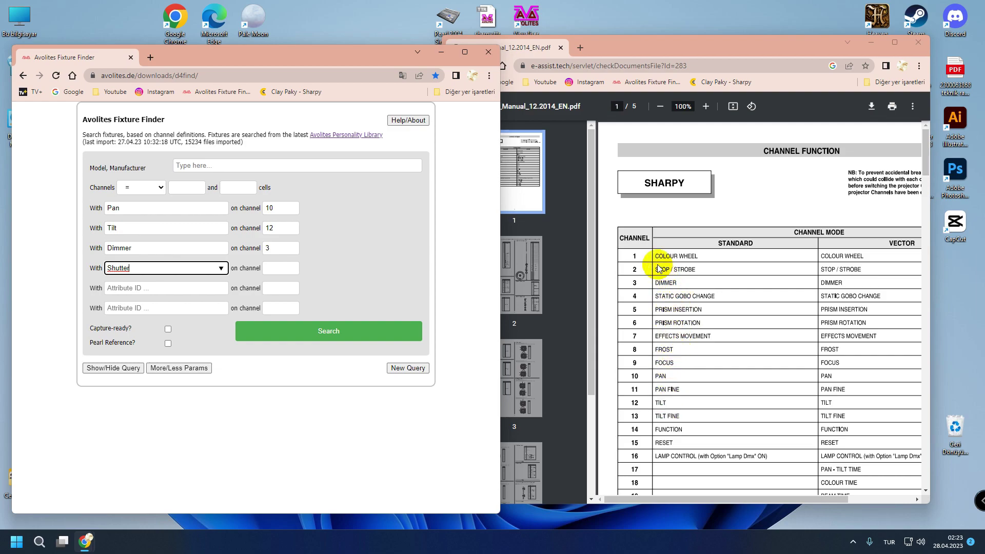
left_click(284, 266)
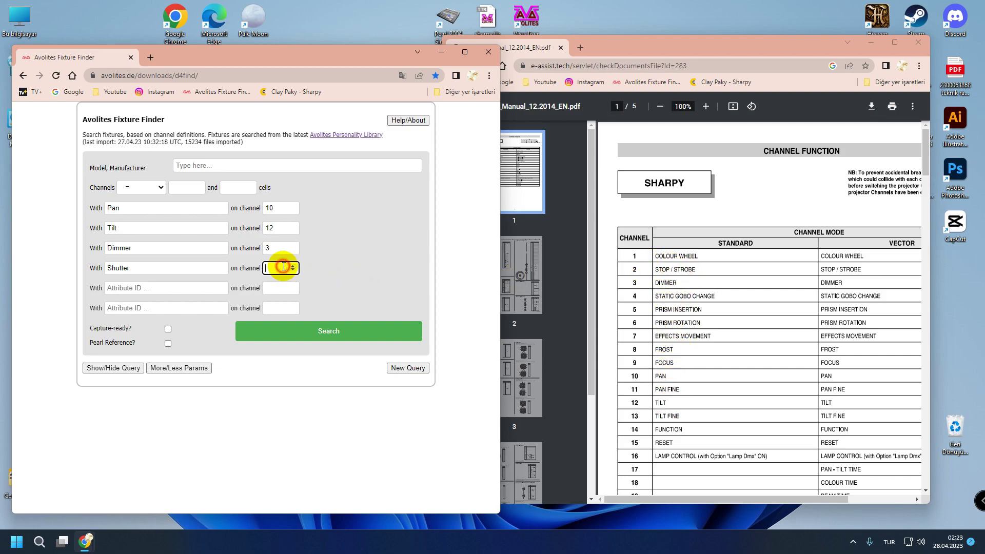
left_click(171, 286)
scroll(257, 405, "down", 1)
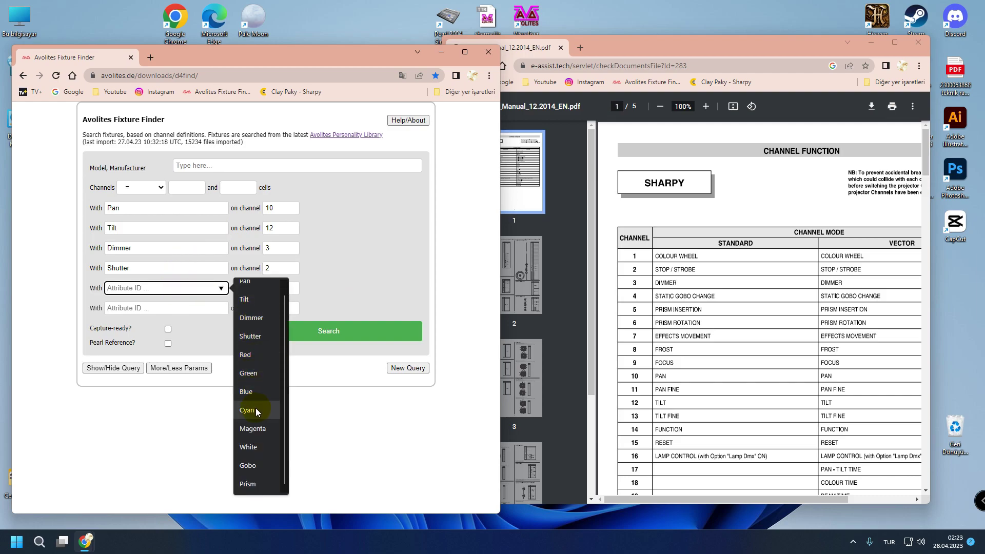
left_click(247, 465)
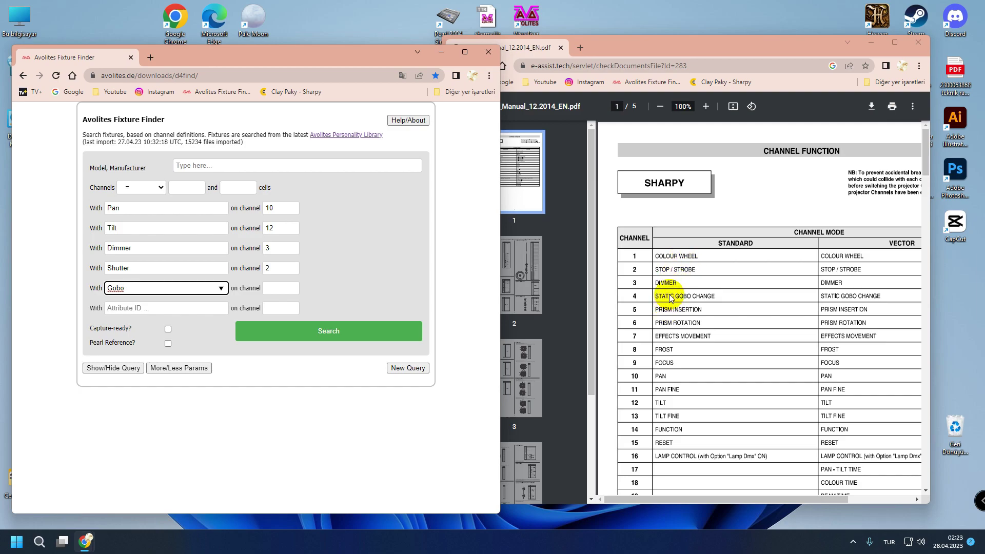
left_click(279, 288)
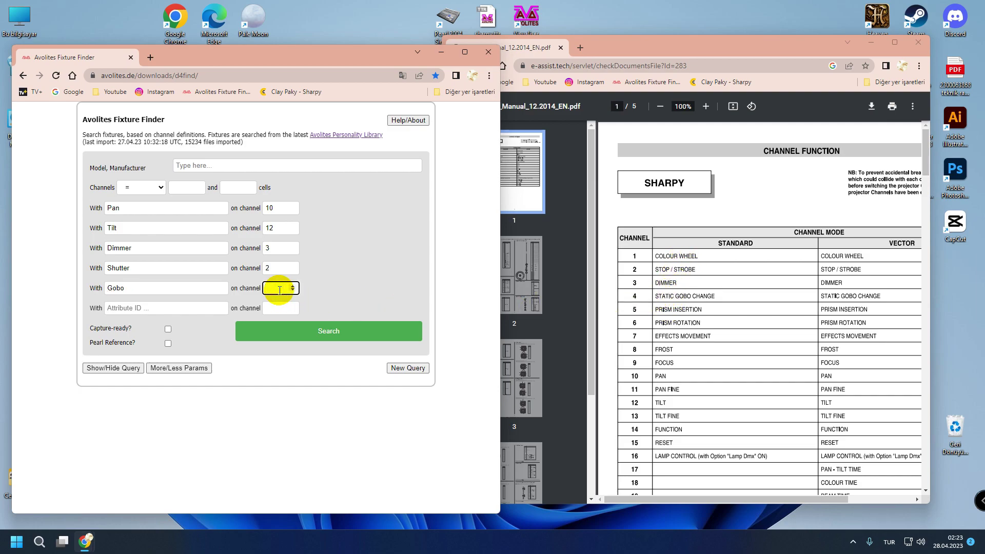
- Add the attribute Prism on channel 5 to the query and run the fixture search in the maximized window
left_click(186, 308)
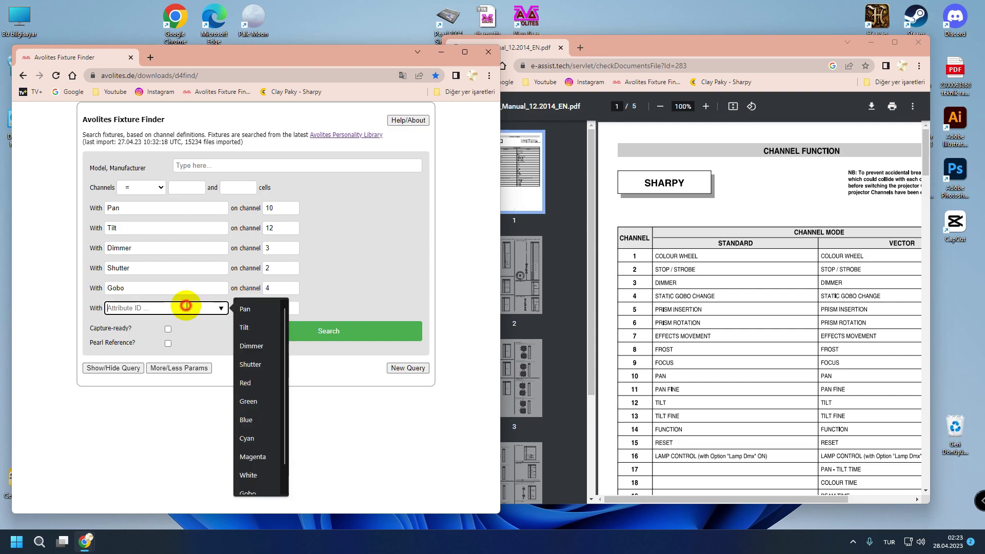
left_click(254, 484)
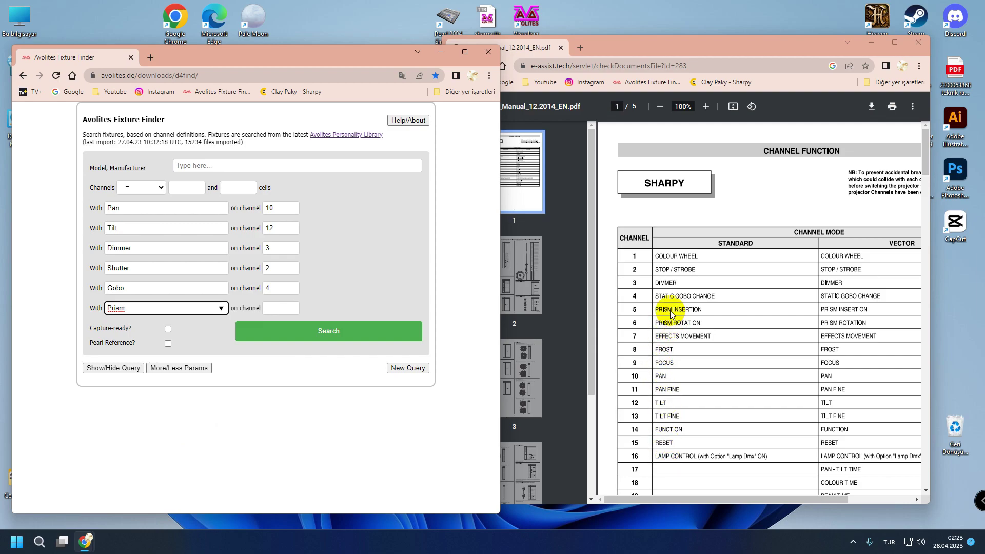
left_click(276, 306)
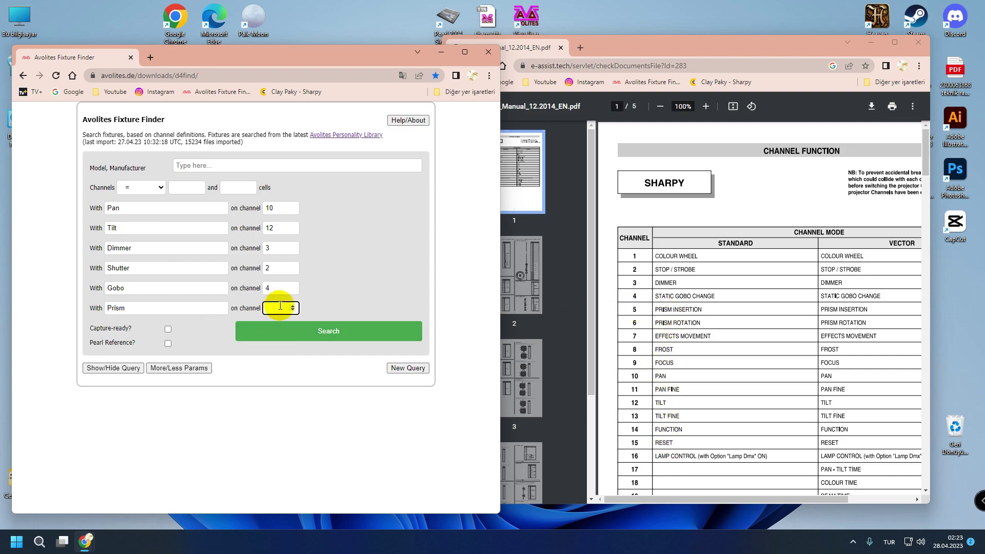
type("5")
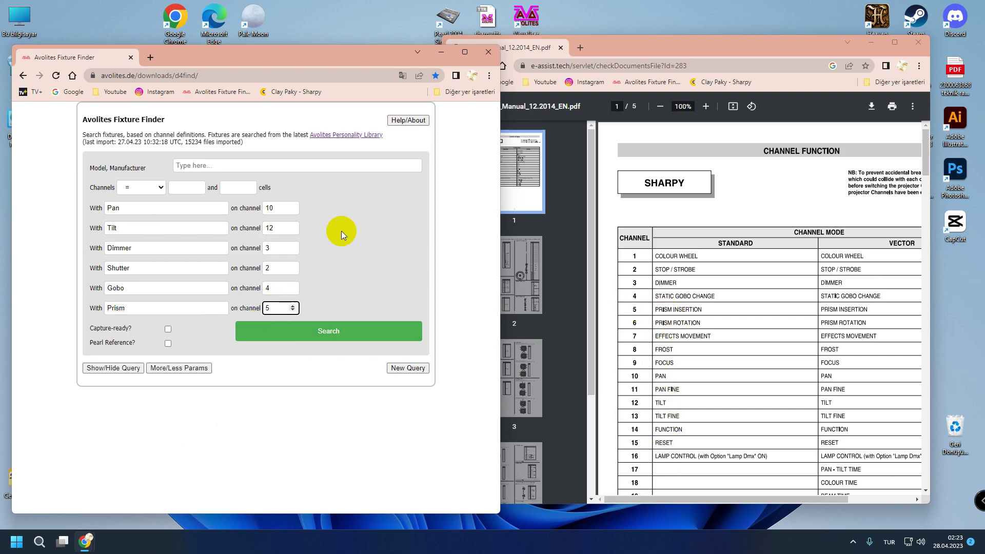
left_click(462, 55)
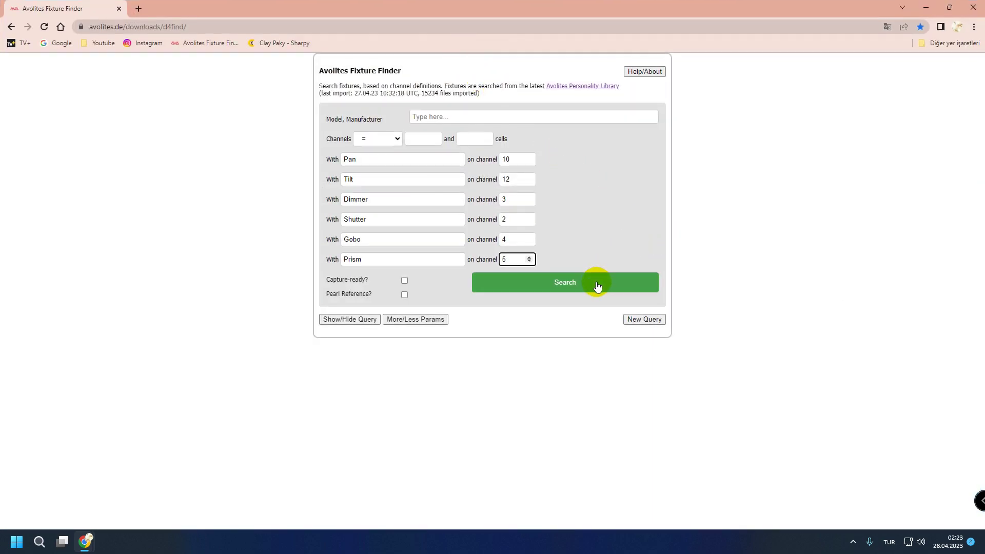
left_click(595, 286)
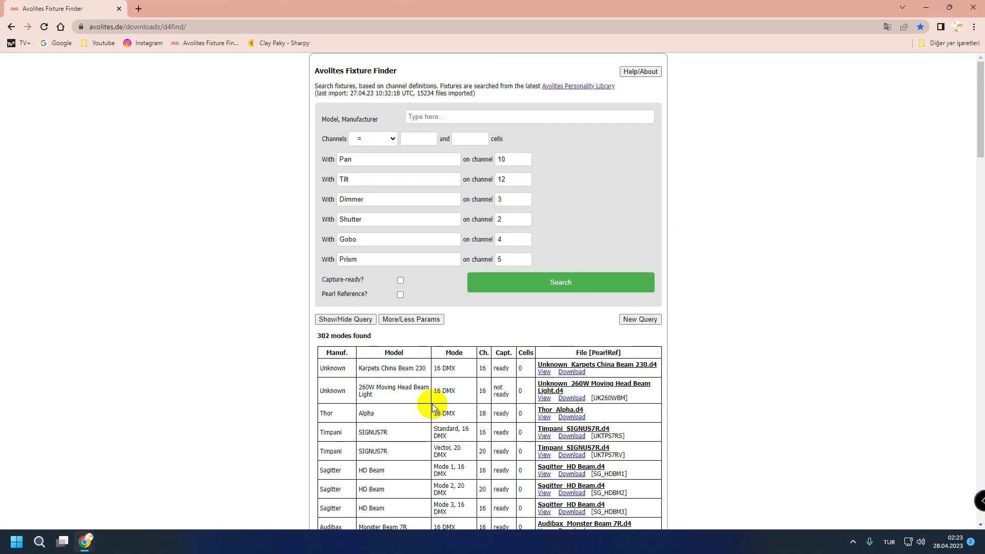
- Examine the list of found modes for a 16-channel fixture that could match the Sharpy's standard mode
scroll(432, 407, "down", 4)
scroll(432, 407, "down", 9)
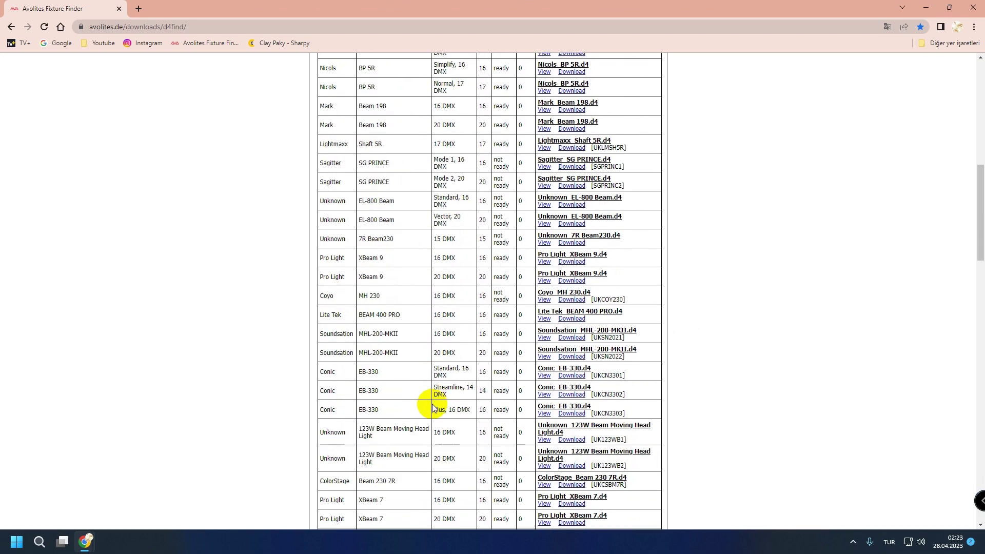
scroll(432, 406, "down", 10)
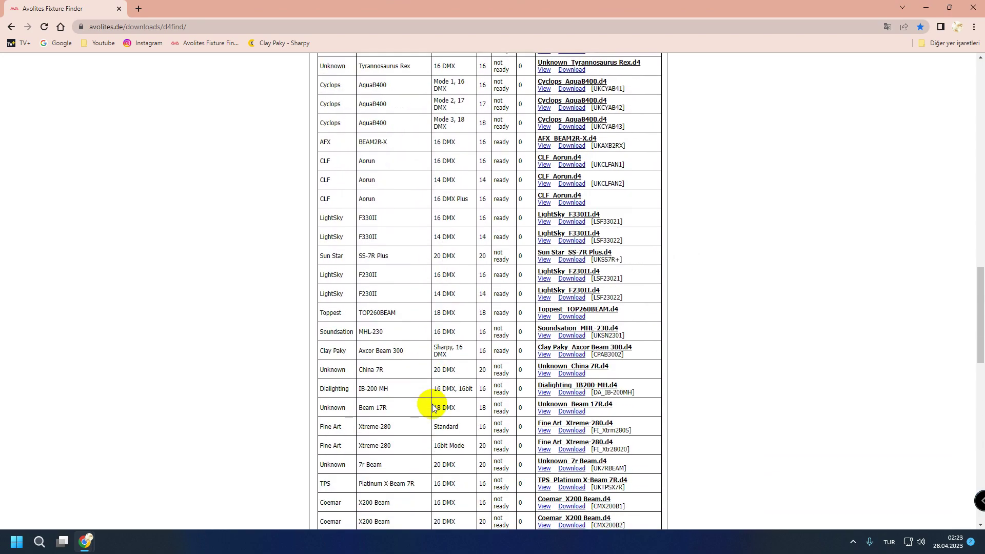
scroll(432, 407, "down", 10)
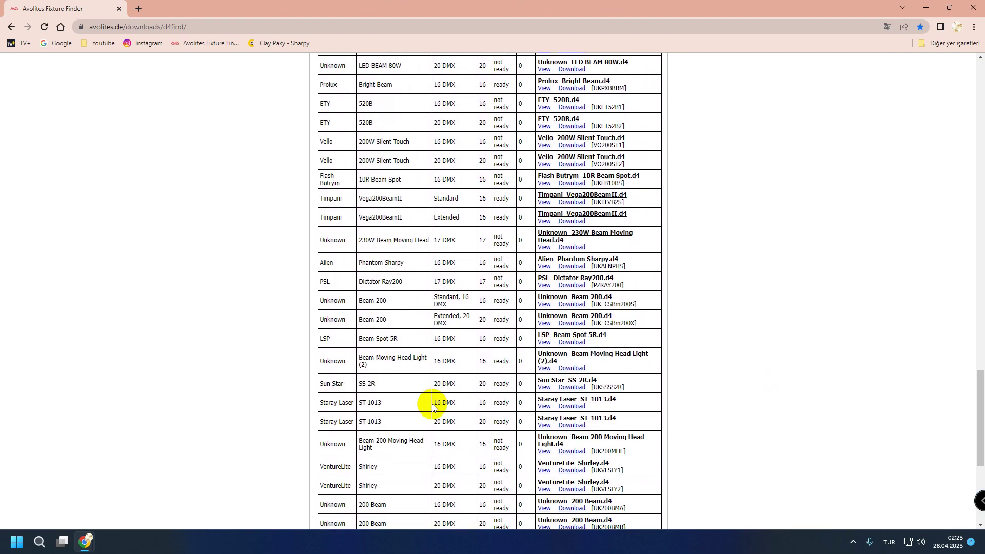
scroll(432, 407, "down", 2)
scroll(433, 407, "up", 10)
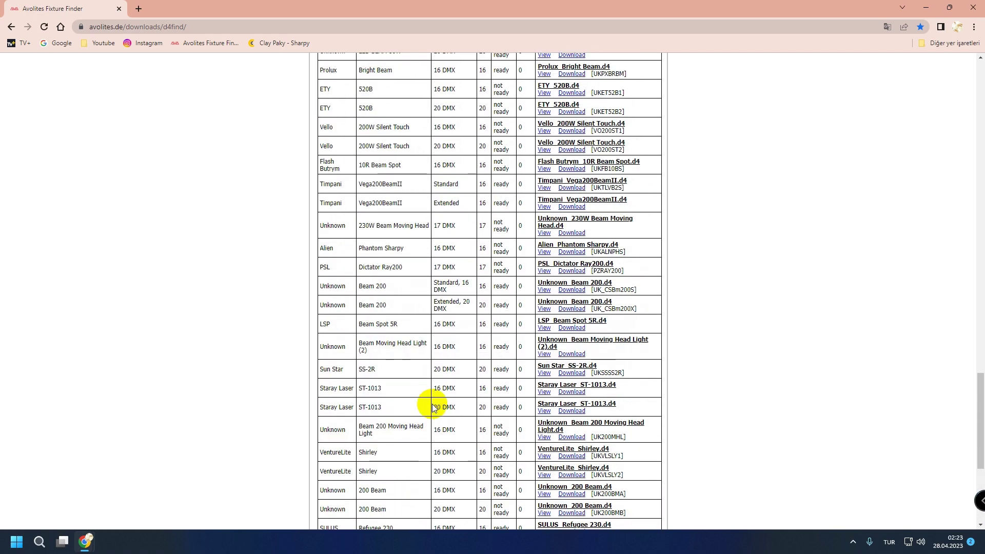
scroll(432, 407, "up", 20)
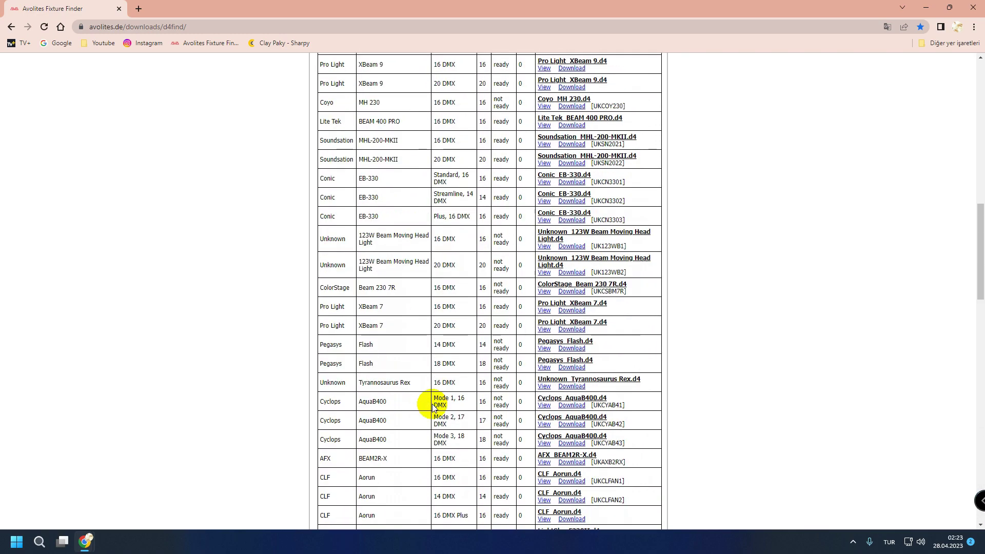
scroll(433, 407, "up", 8)
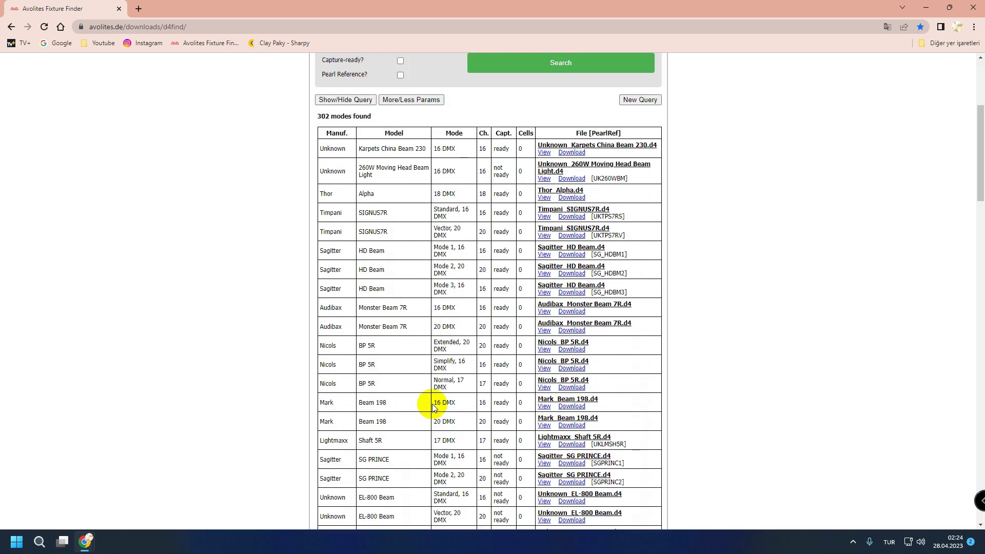
scroll(432, 407, "down", 4)
scroll(432, 406, "down", 6)
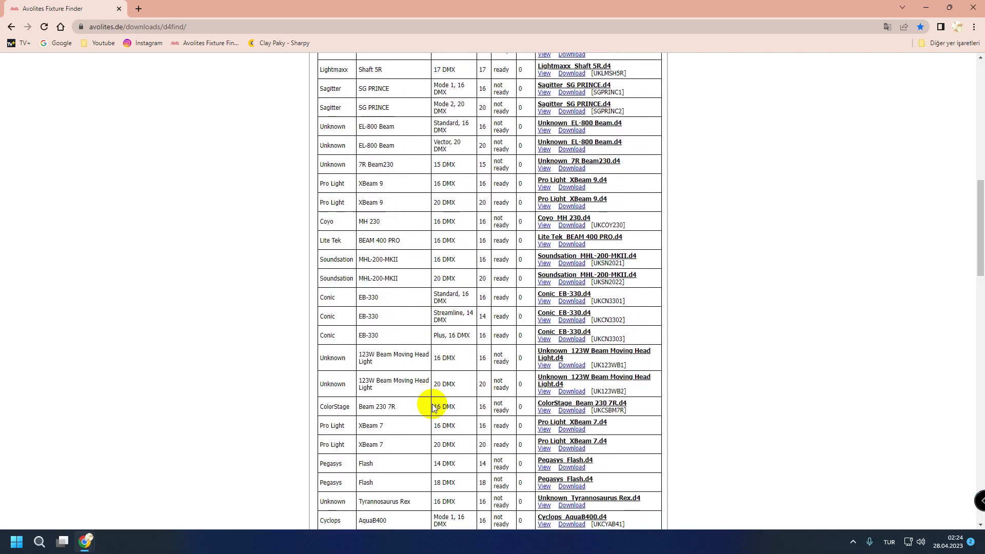
scroll(432, 407, "down", 6)
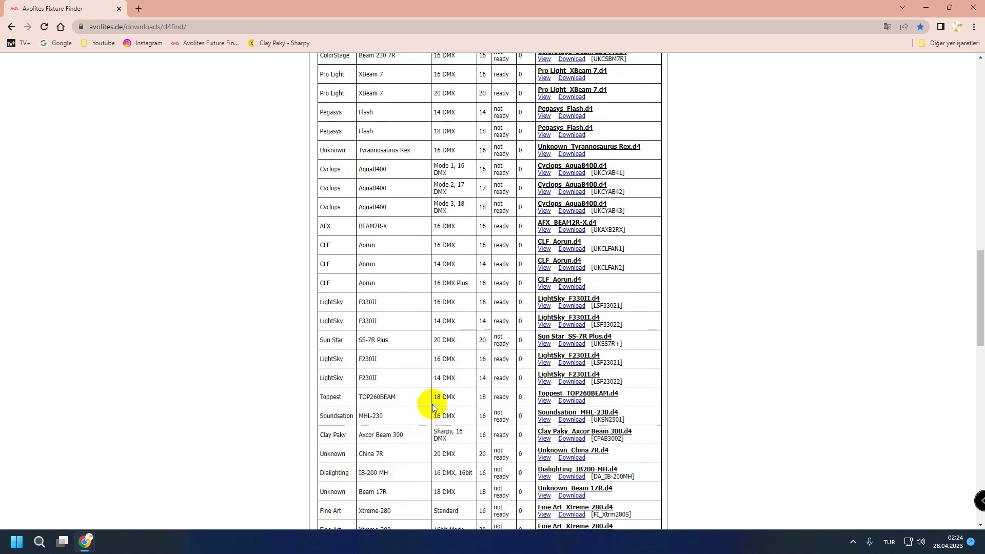
scroll(432, 407, "down", 2)
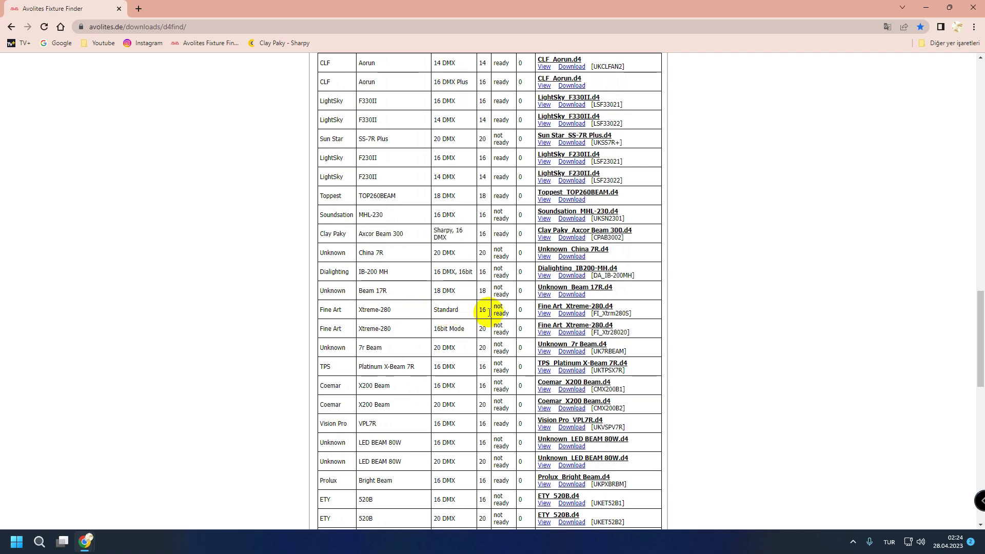
- View the mode details of the Fine Art Xtreme-280 Standard mode beside the Sharpy manual to compare their channels, and close the details
left_click(544, 311)
left_click(949, 6)
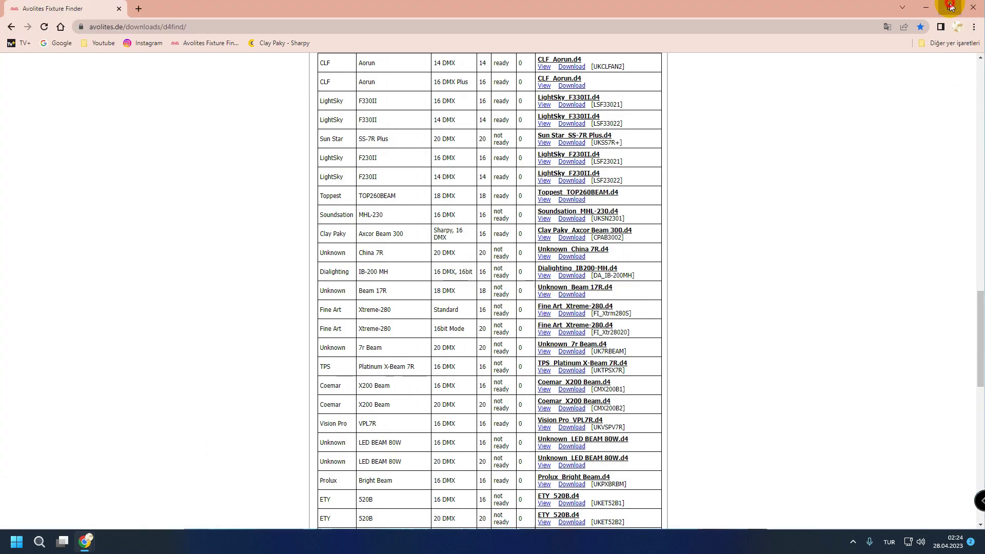
left_click(115, 9)
left_click_drag(115, 10, 508, 98)
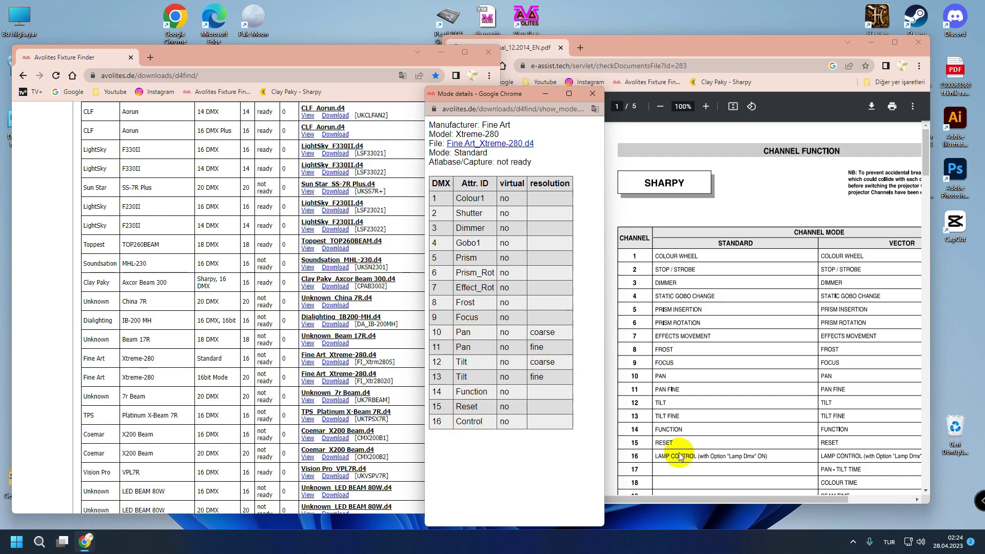
left_click(591, 99)
- Download the Fine Art Xtreme-280 Standard personality and save it as Fine Art_Xtreme-280.d4 in the desktop folder (Masaüstü)
left_click(460, 53)
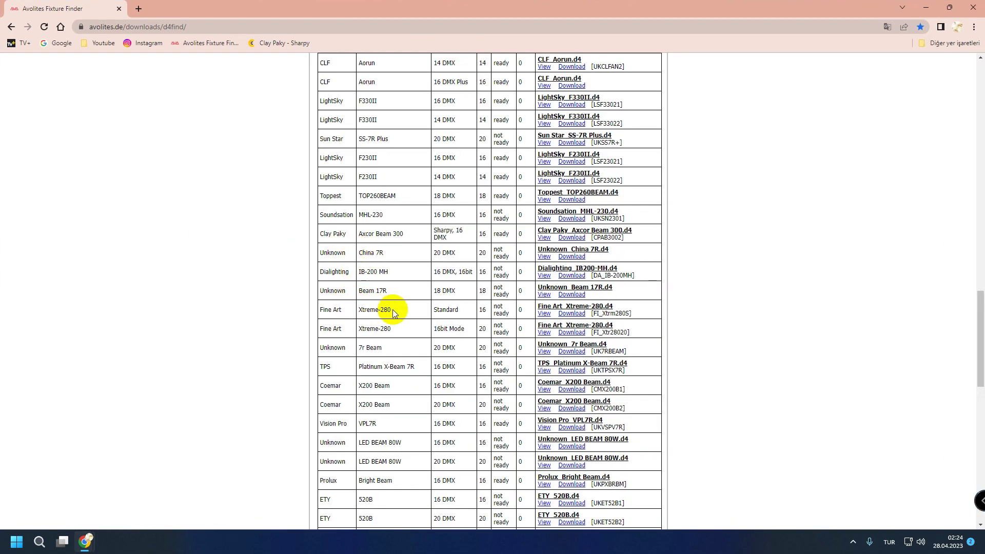
left_click(569, 314)
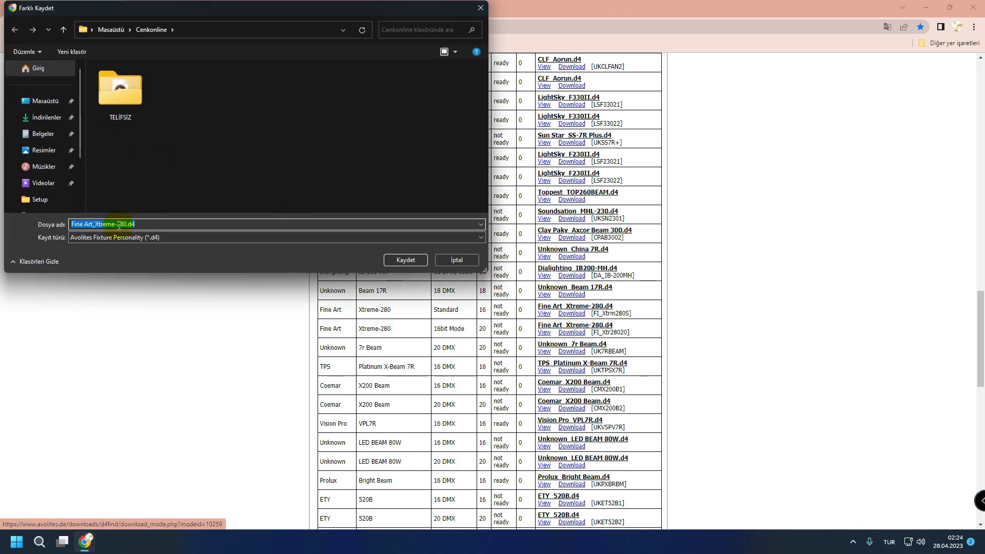
left_click(45, 101)
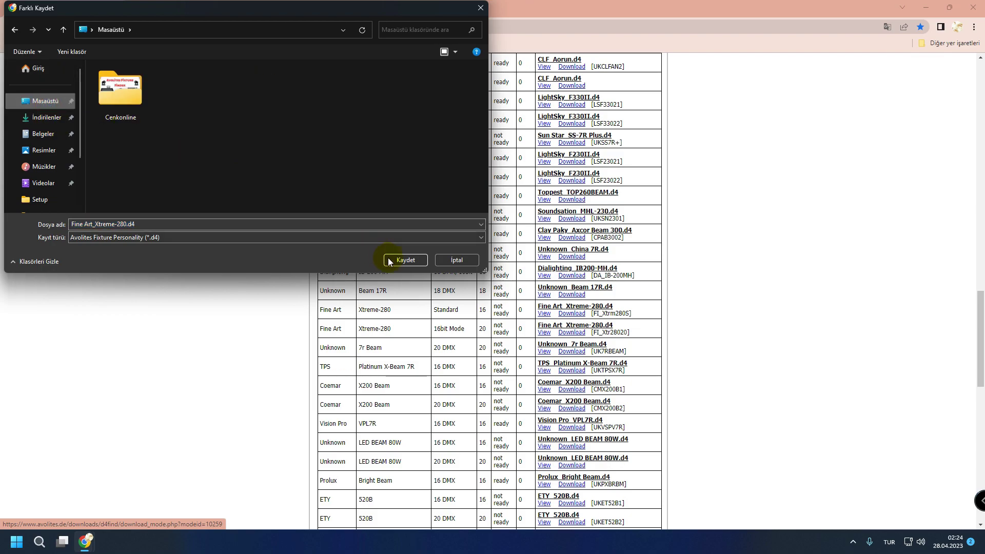
left_click(392, 259)
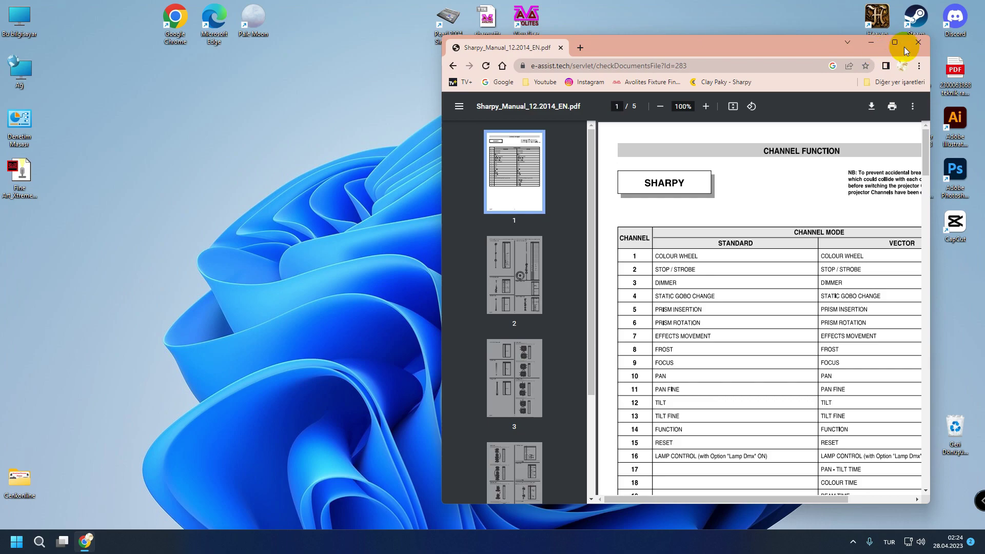
- Close the Sharpy manual, open the downloaded Fine Art_Xtreme-280 file in Personality Builder, and enlarge and centre its window
left_click(916, 42)
double_click(41, 183)
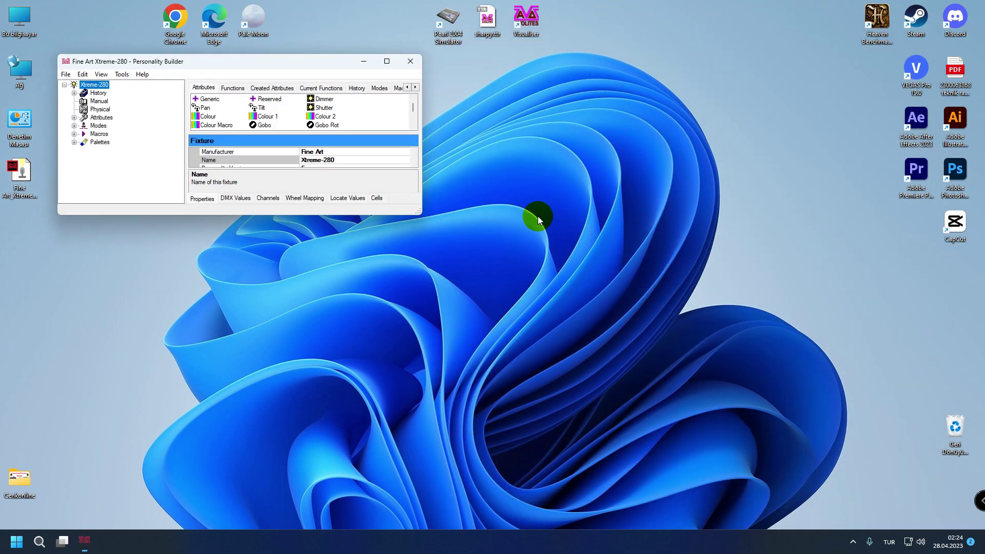
left_click_drag(419, 212, 440, 397)
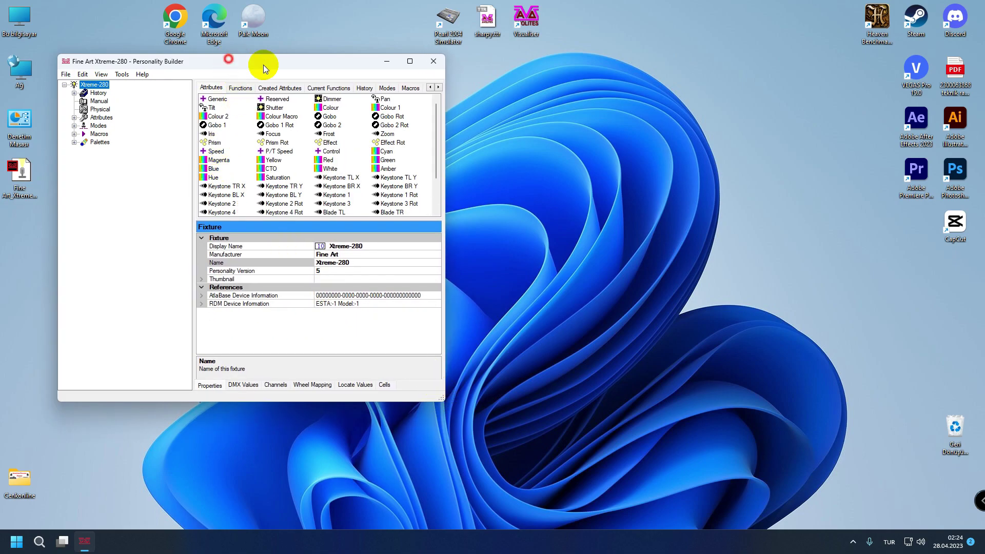
left_click_drag(228, 58, 432, 81)
- Delete the Extended and 16bit Mode modes from the Xtreme-280 fixture, keeping only Standard
left_click(277, 149)
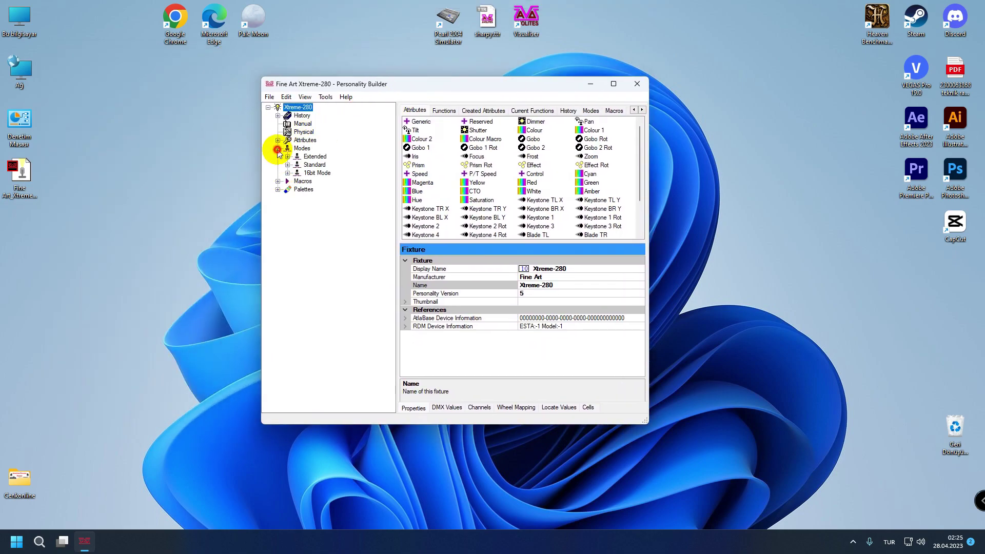
left_click(311, 165)
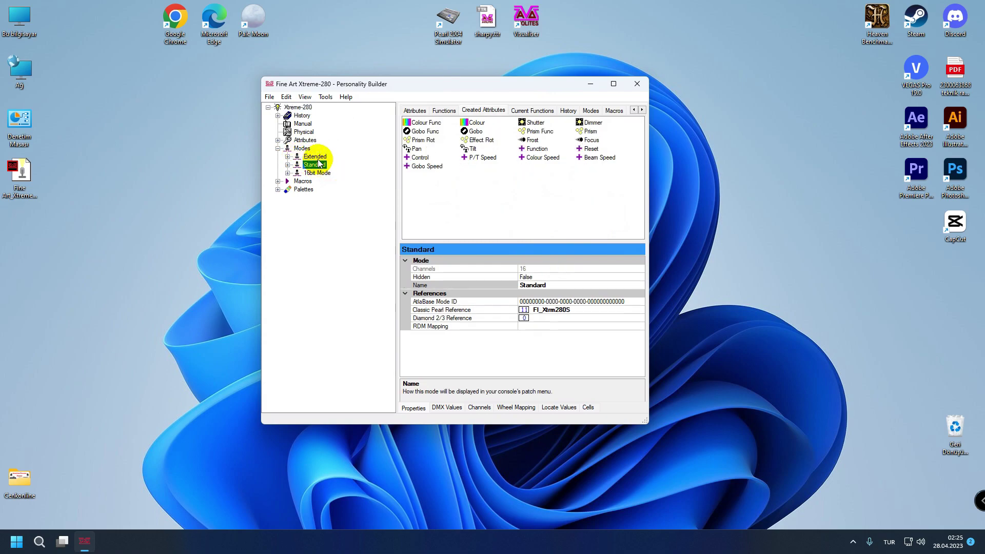
right_click(317, 159)
left_click(348, 163)
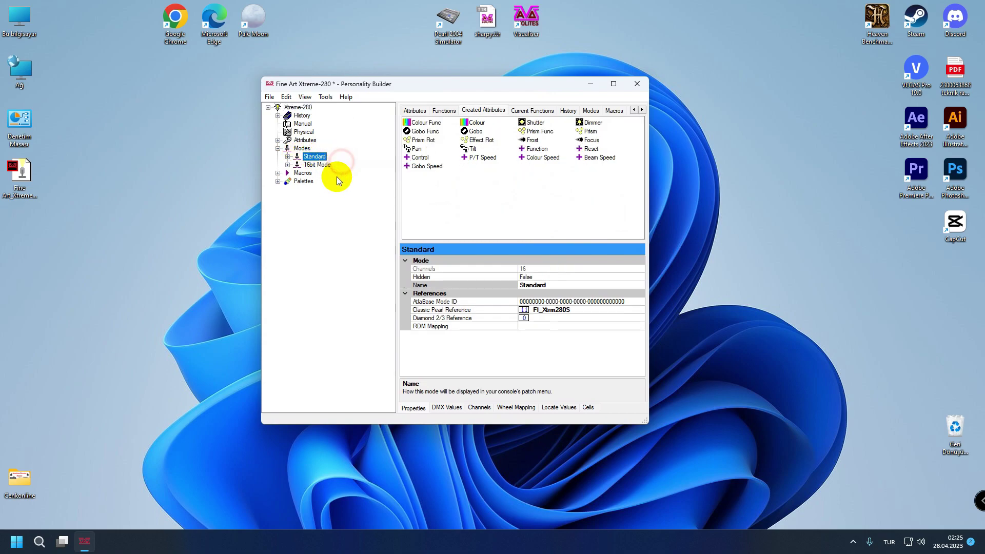
left_click(319, 170)
right_click(320, 170)
left_click(345, 174)
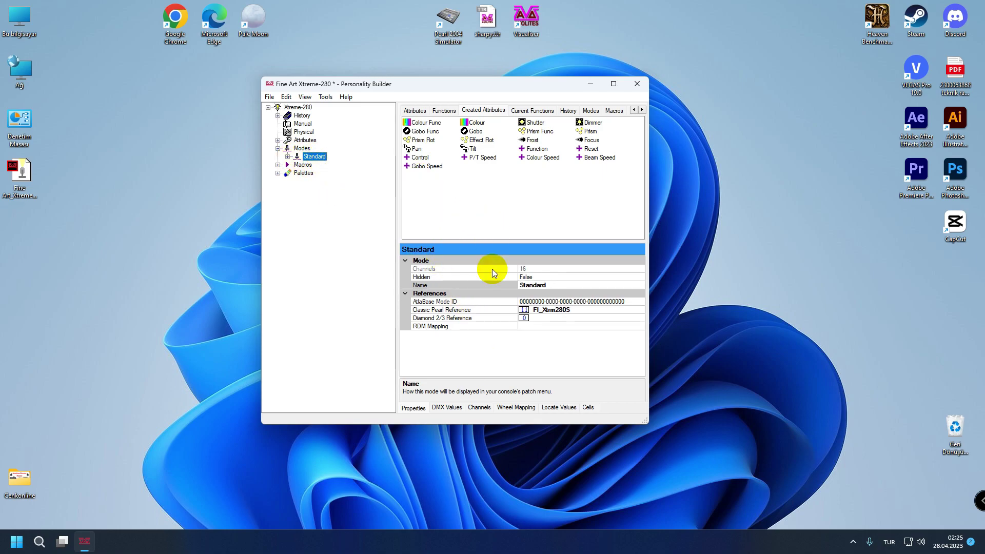
- Display the channel assignment of the Standard mode to check its channel offsets
left_click(479, 407)
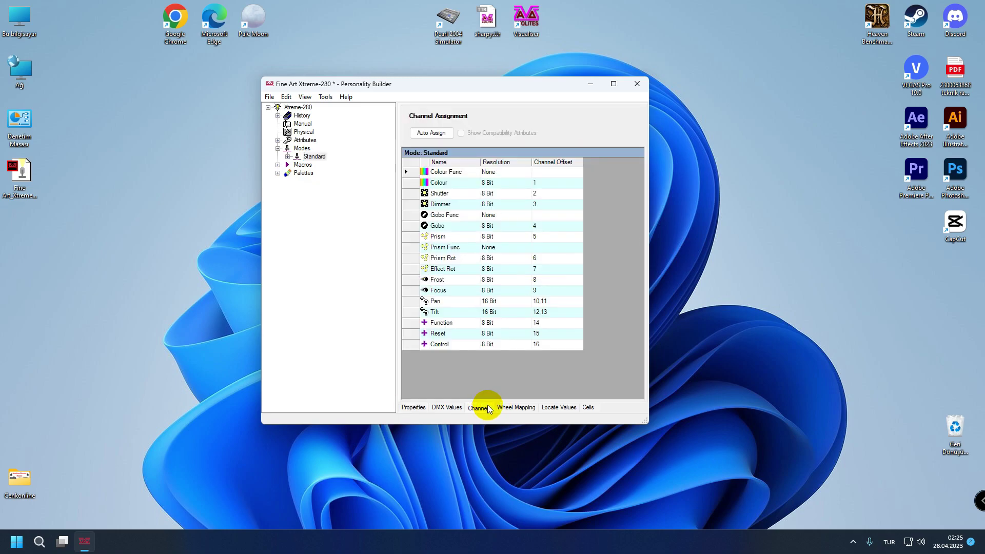
left_click(473, 447)
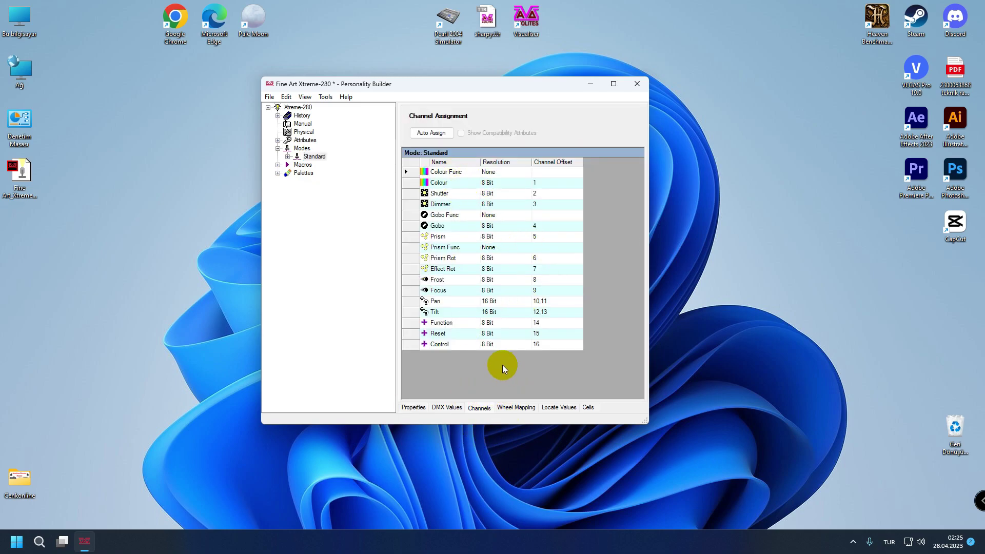
- In the Classic Pearl wheel mapping, assign Effect Rot to Zoom/Focus wheel 1 and Function to Gobo Function wheel 1
left_click(512, 408)
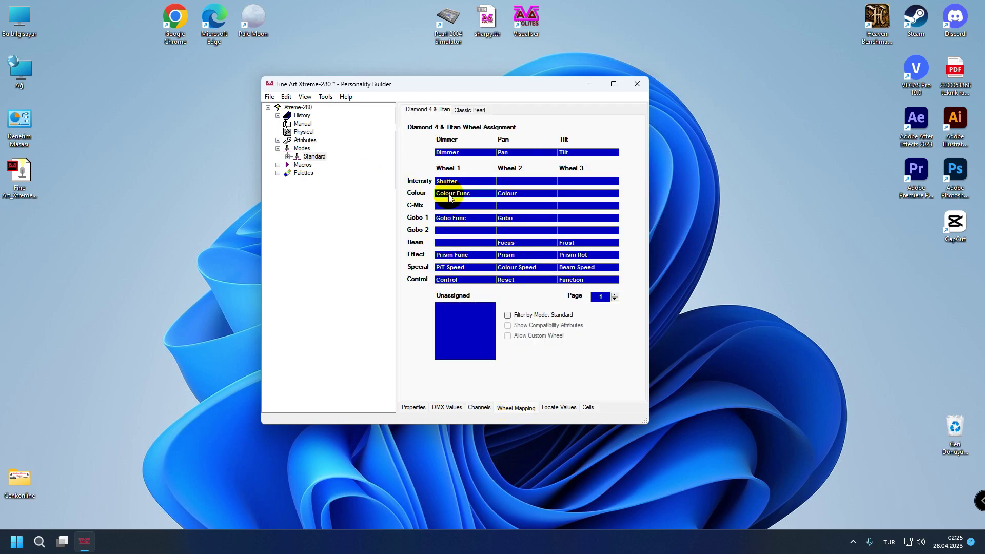
left_click(469, 110)
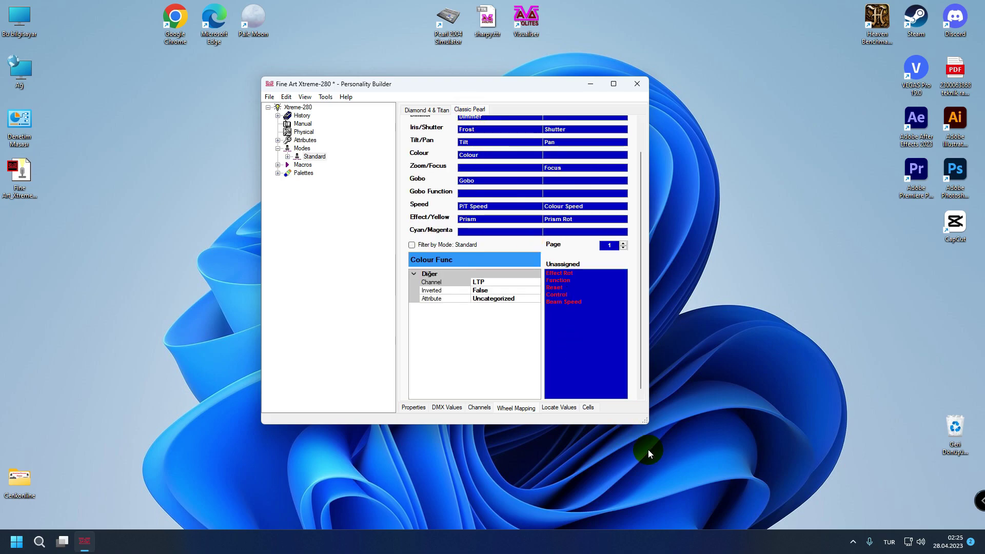
left_click_drag(645, 422, 716, 473)
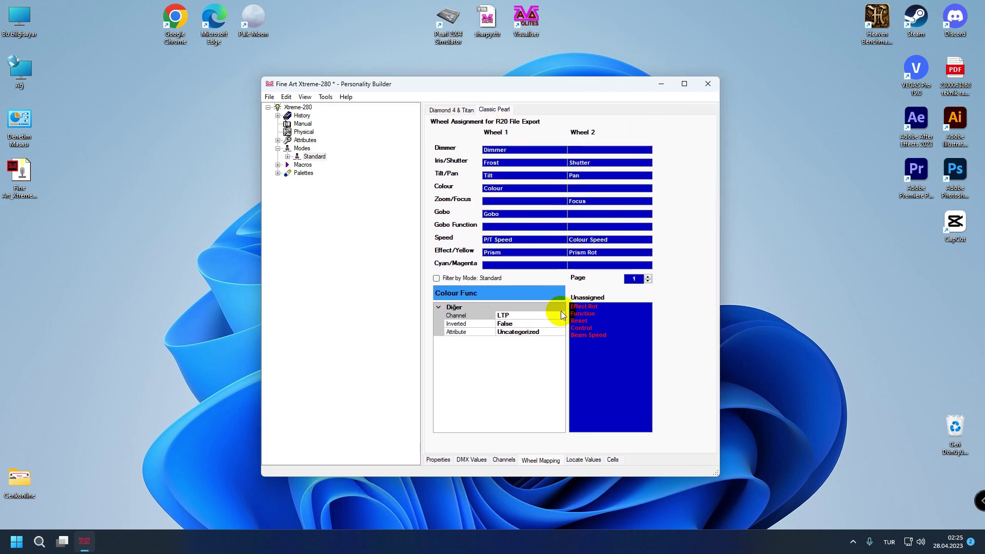
left_click(581, 307)
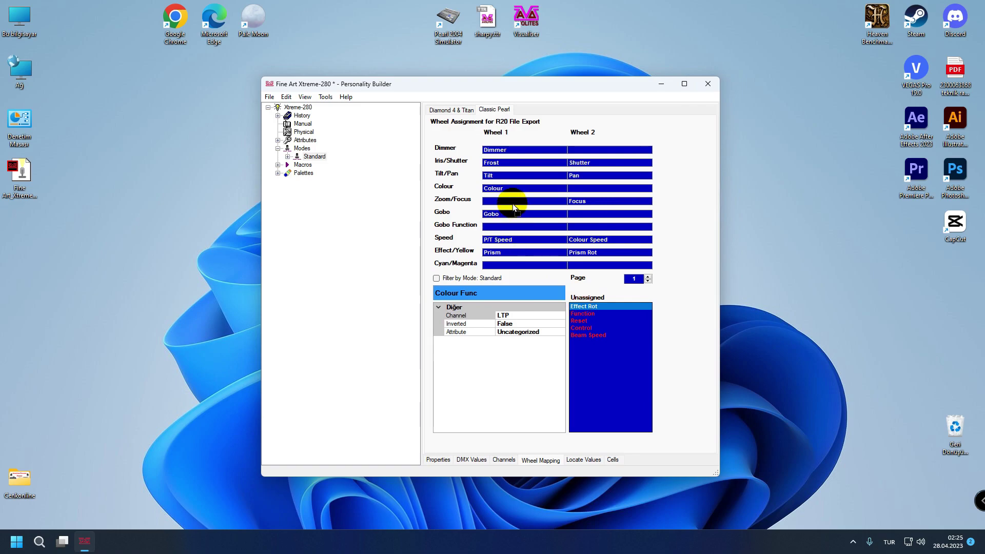
left_click(512, 205)
left_click(576, 306)
left_click(511, 226)
- Assign Reset to Gobo Function wheel 2, Control to Cyan/Magenta wheel 1 and Beam Speed to Cyan/Magenta wheel 2
left_click(571, 306)
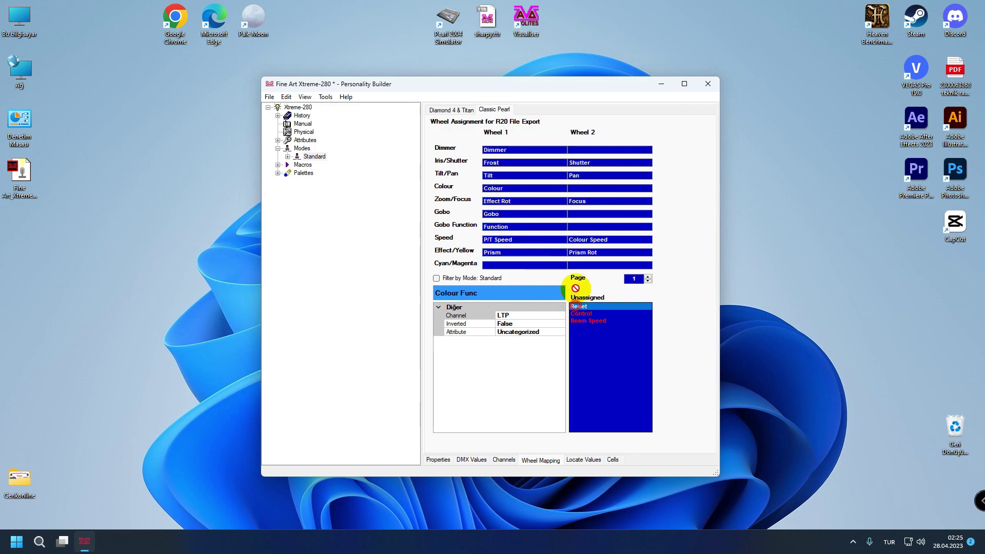
left_click(578, 229)
left_click(587, 306)
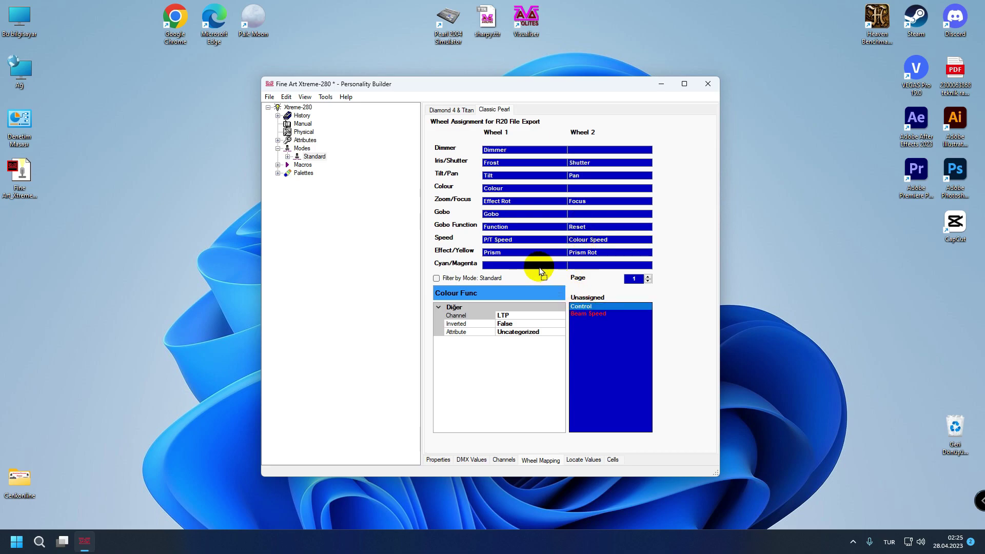
left_click(538, 265)
left_click(577, 306)
left_click(578, 266)
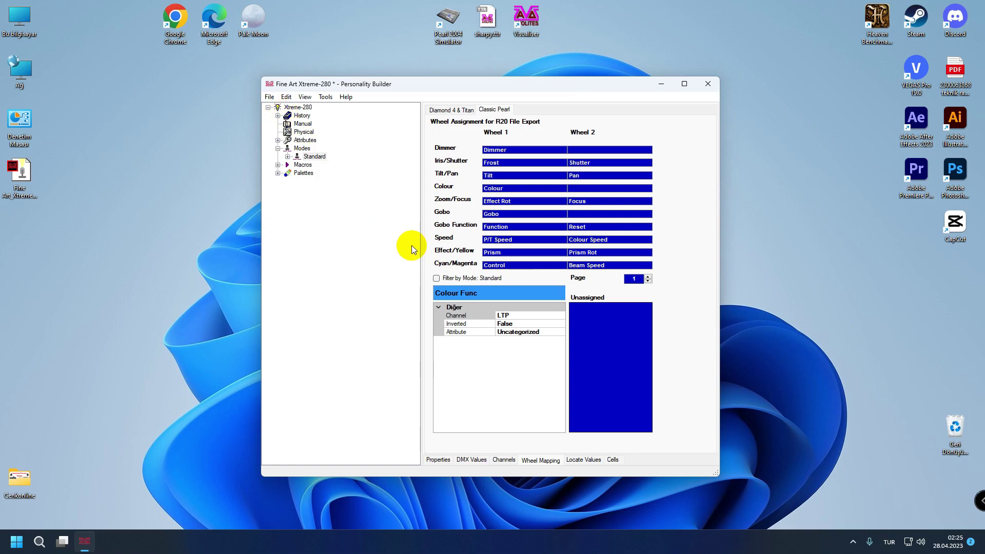
- Save the personality and generate its R20 file as FI_Xtrm280S.R20 on the desktop (Masaüstü), without Visualiser files, ignoring the filename length limit
left_click(270, 98)
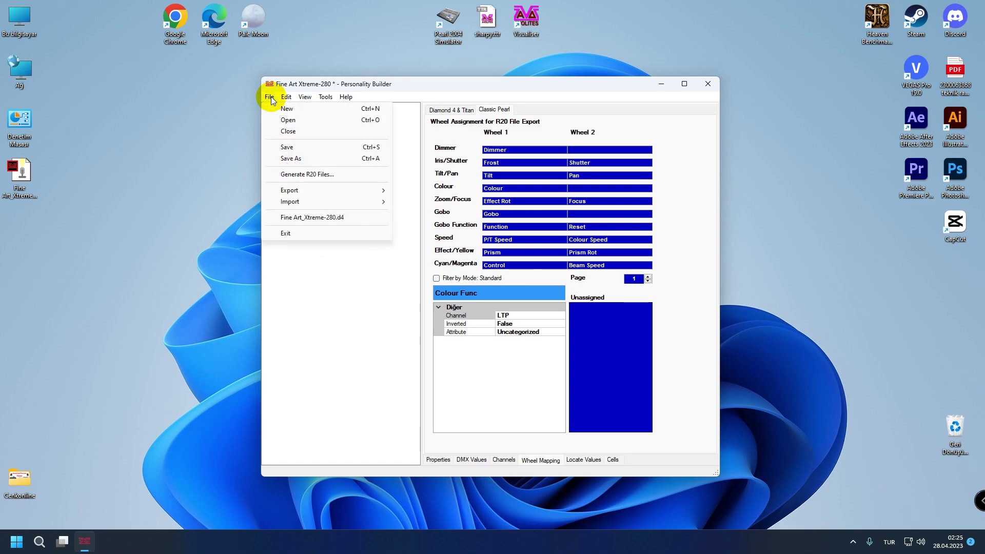
left_click(286, 147)
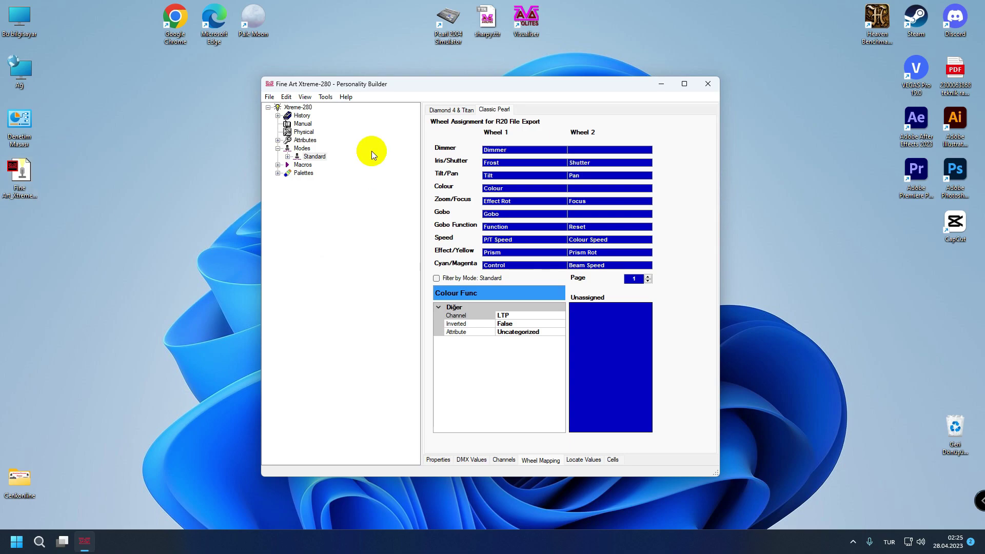
left_click(270, 98)
left_click(287, 174)
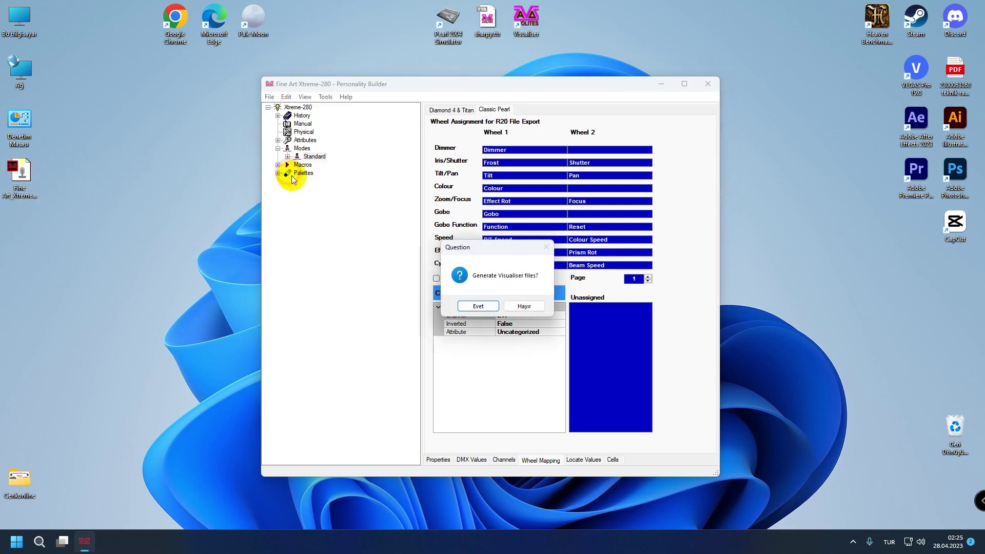
left_click(527, 307)
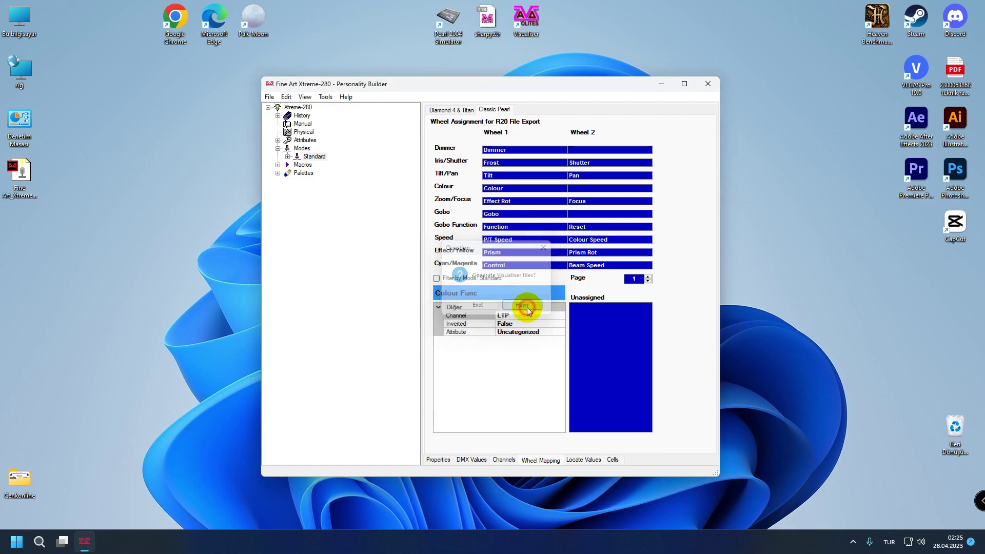
left_click(310, 203)
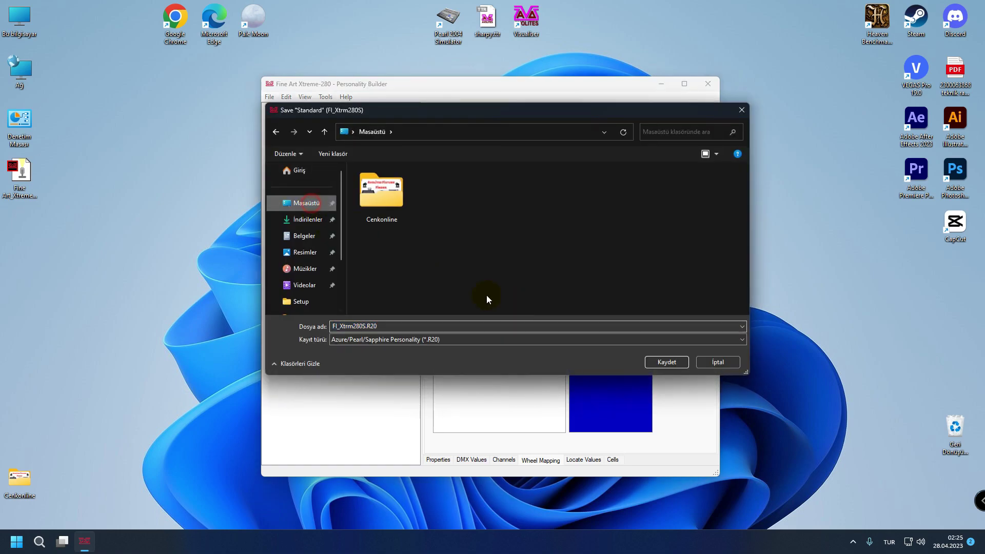
left_click(660, 365)
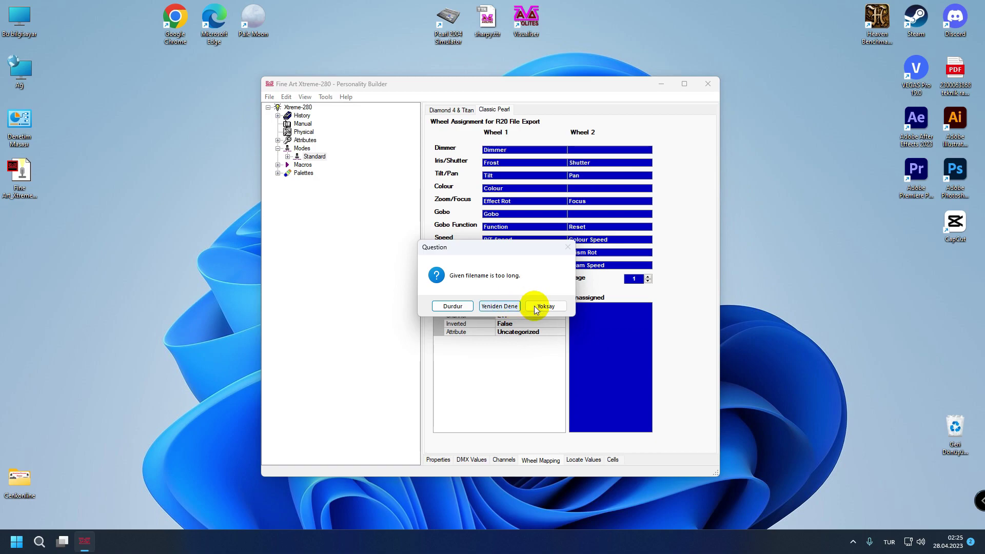
left_click(534, 306)
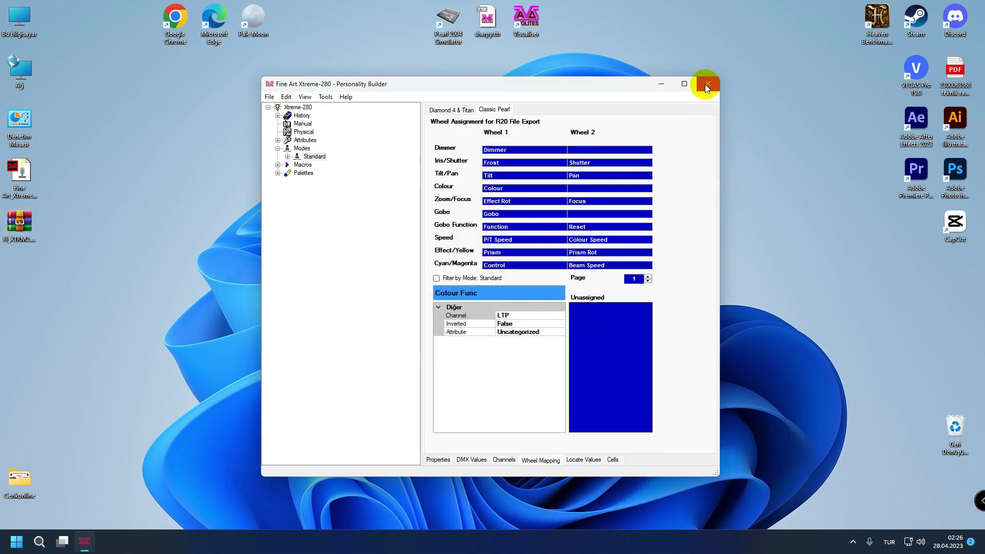
- Close Personality Builder and place the Fine Art_Xtreme-280 and FI_XTRM2.R20 files side by side on the desktop
key("alt+F4")
left_click_drag(32, 171, 416, 175)
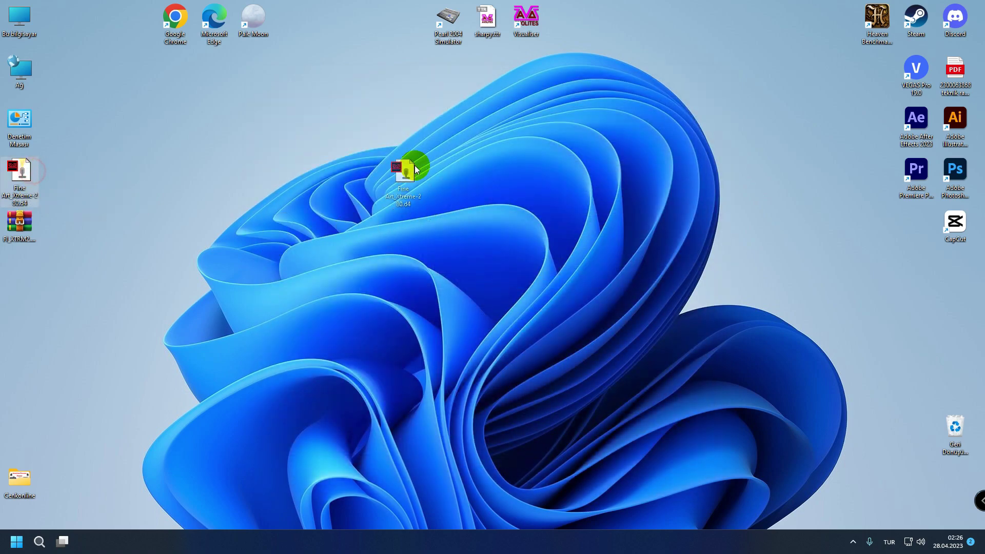
left_click_drag(433, 121, 433, 122)
left_click_drag(19, 220, 448, 124)
- Check the contents of FI_XTRM2.R20 in Notepad, close it, and move both personality files near the Visualiser shortcut
right_click(449, 122)
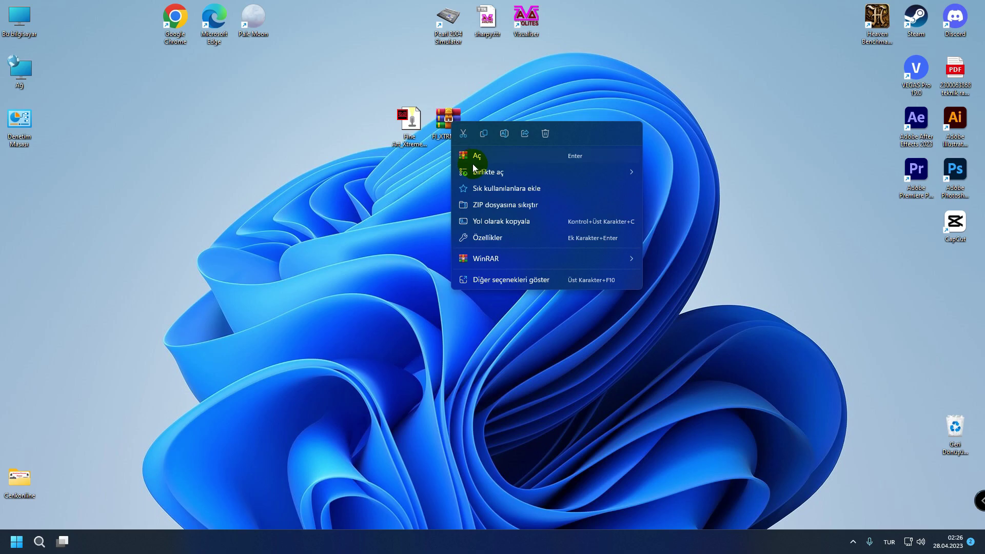
mouse_move(475, 171)
left_click(662, 176)
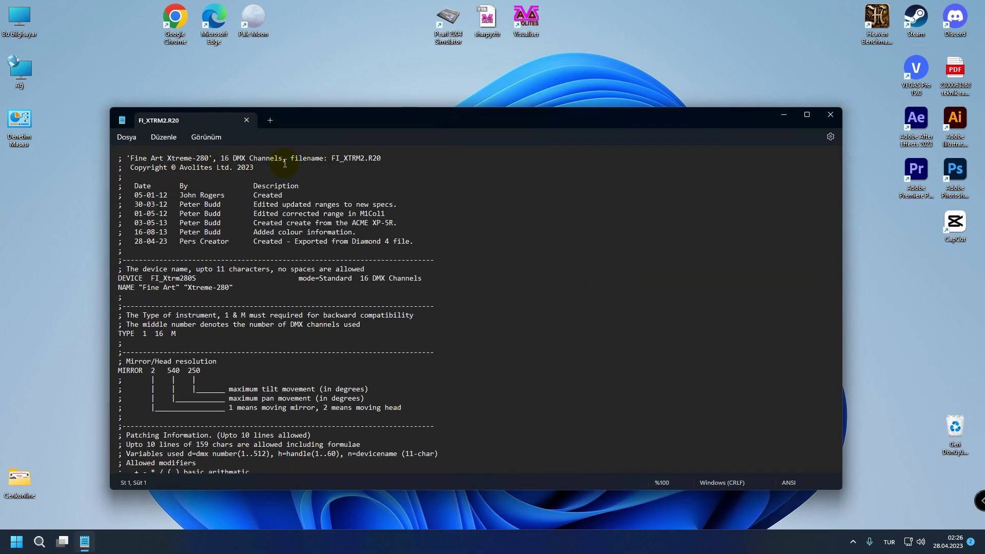
left_click(833, 112)
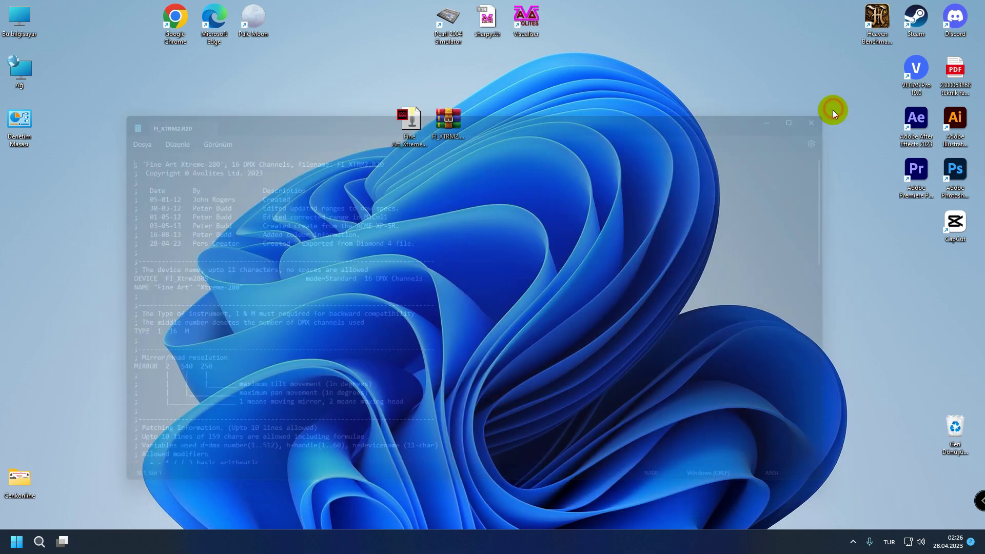
left_click_drag(402, 116, 638, 31)
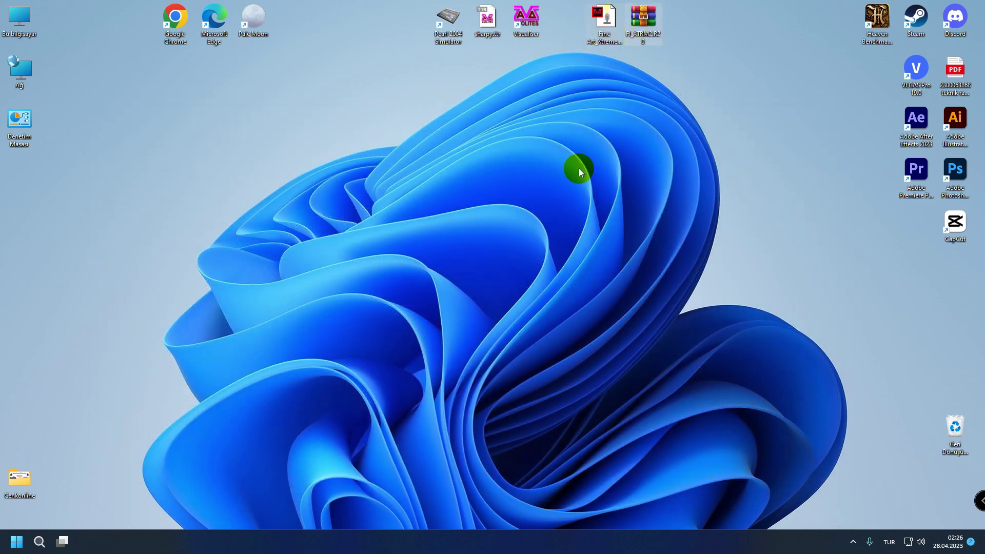
- Open the sharpy.ttr file in Avolites Visualiser and show the stage in Front view
double_click(492, 20)
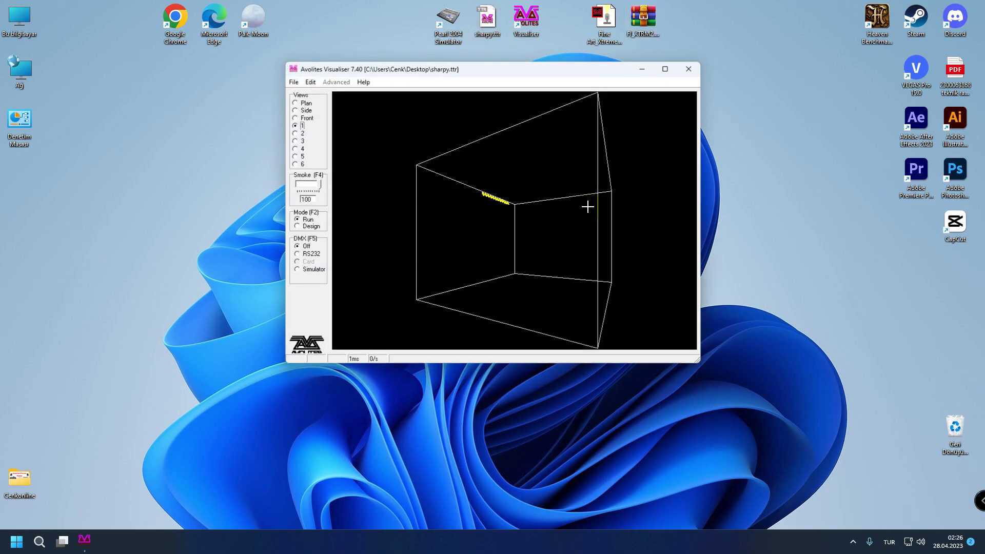
left_click(298, 103)
left_click(296, 118)
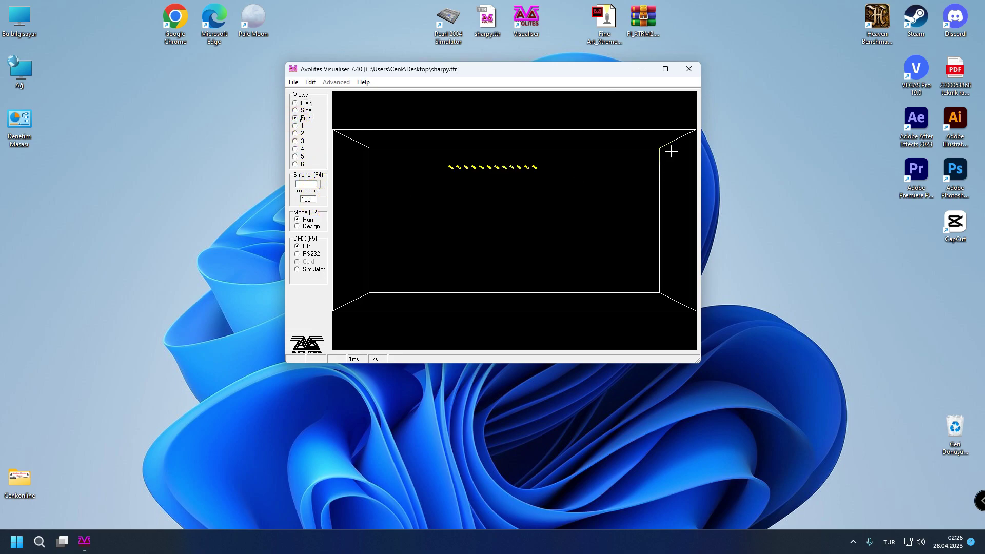
- In Design mode, examine the fixture type and DMX address of the first and last Sharpy in the row
left_click(298, 227)
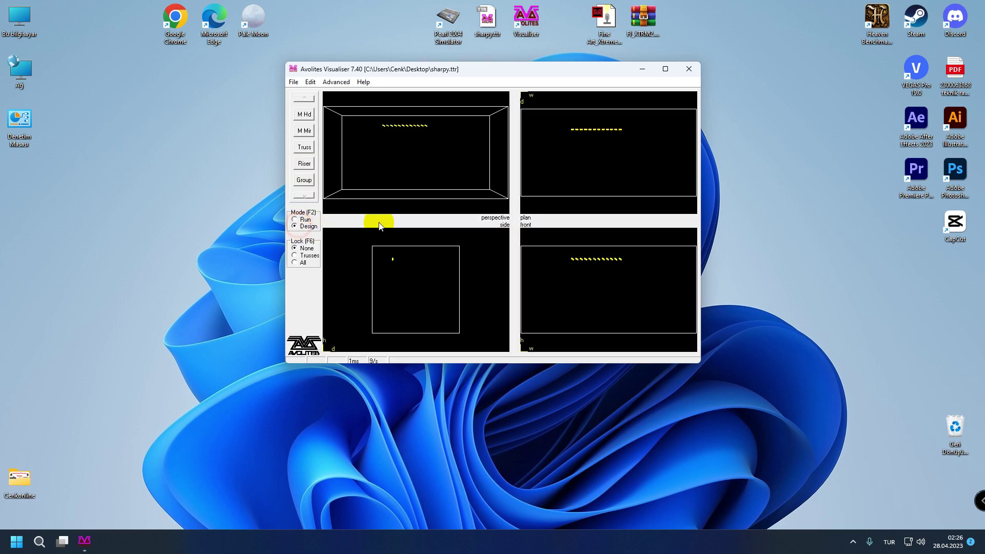
double_click(383, 126)
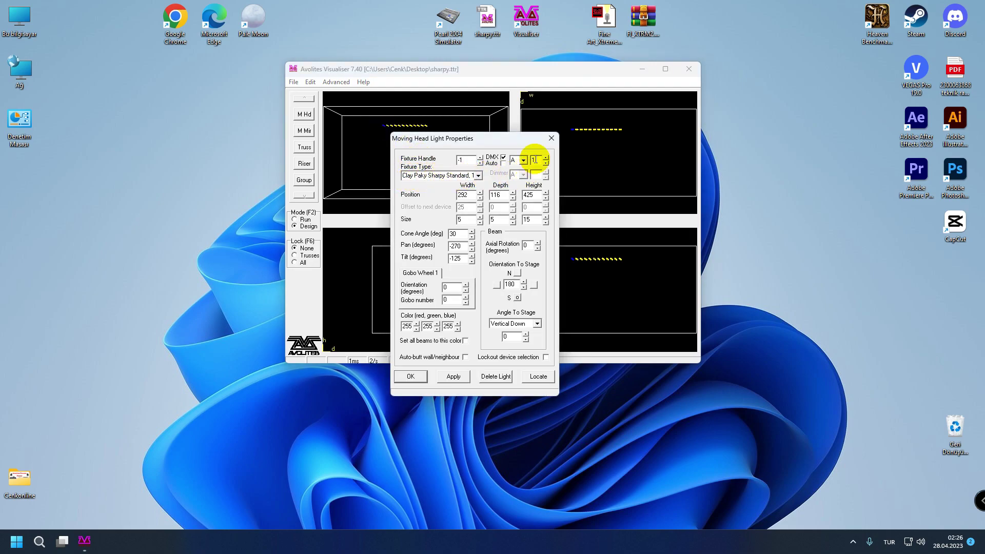
left_click(552, 139)
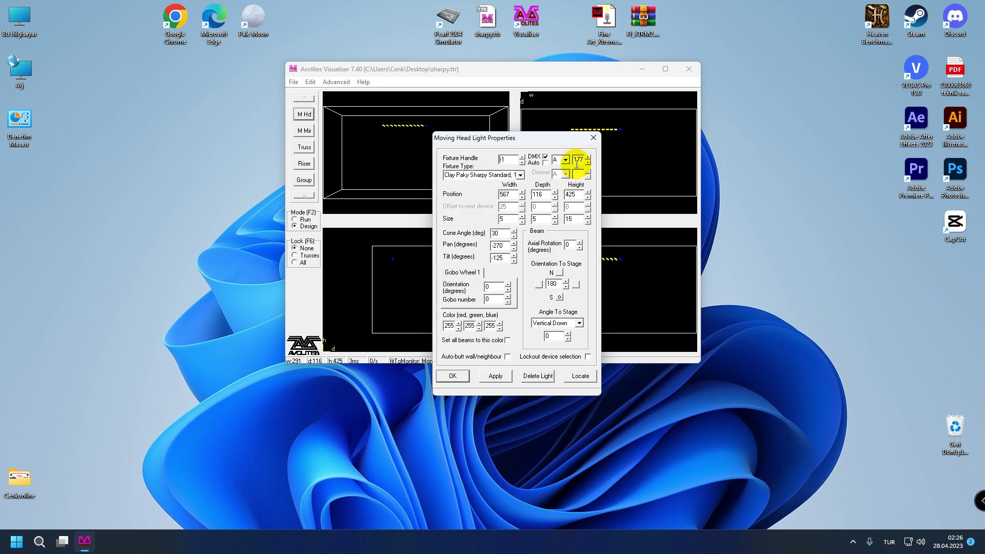
left_click(594, 137)
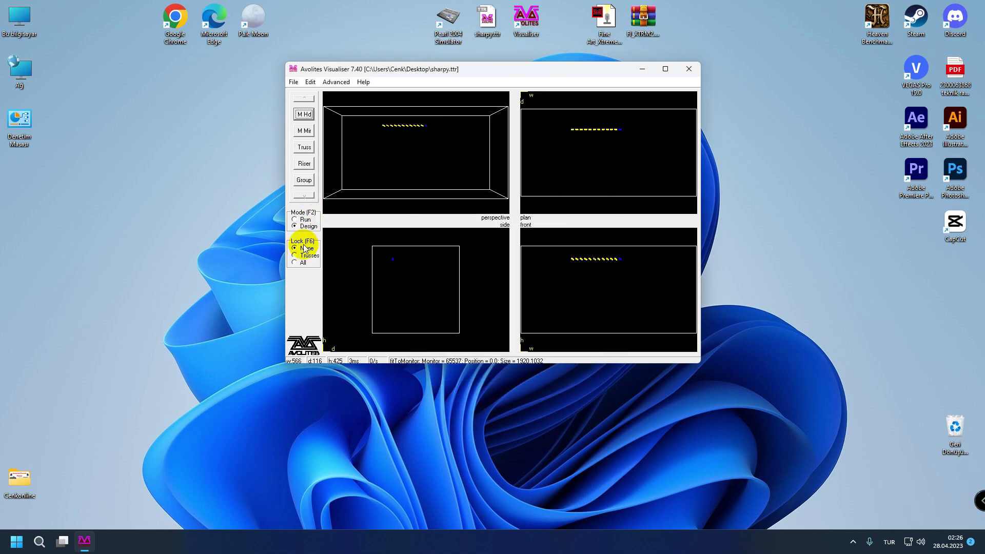
- Return to Run mode, set the DMX source to Simulator, and move the Visualiser window to the screen's upper right area
left_click(295, 219)
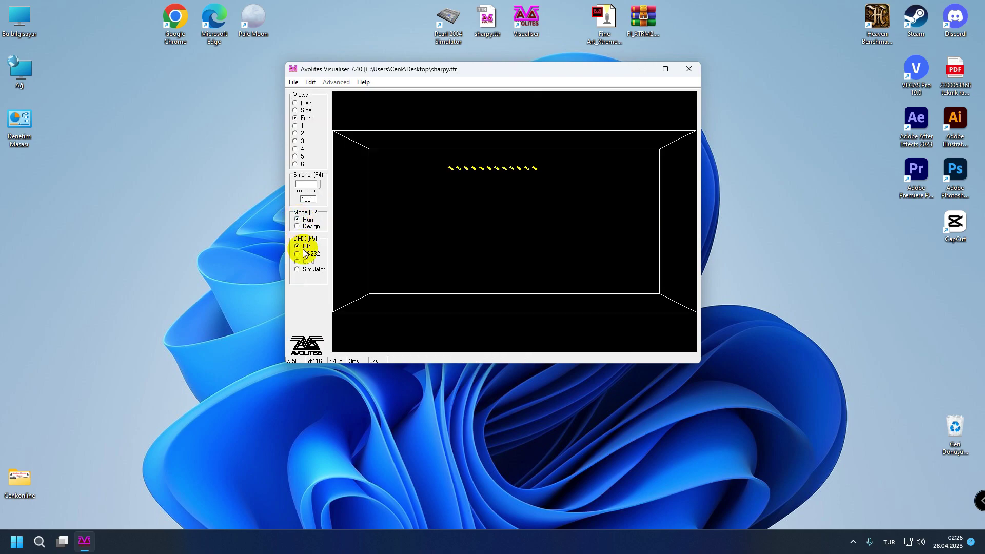
left_click(298, 270)
left_click_drag(456, 73, 735, 17)
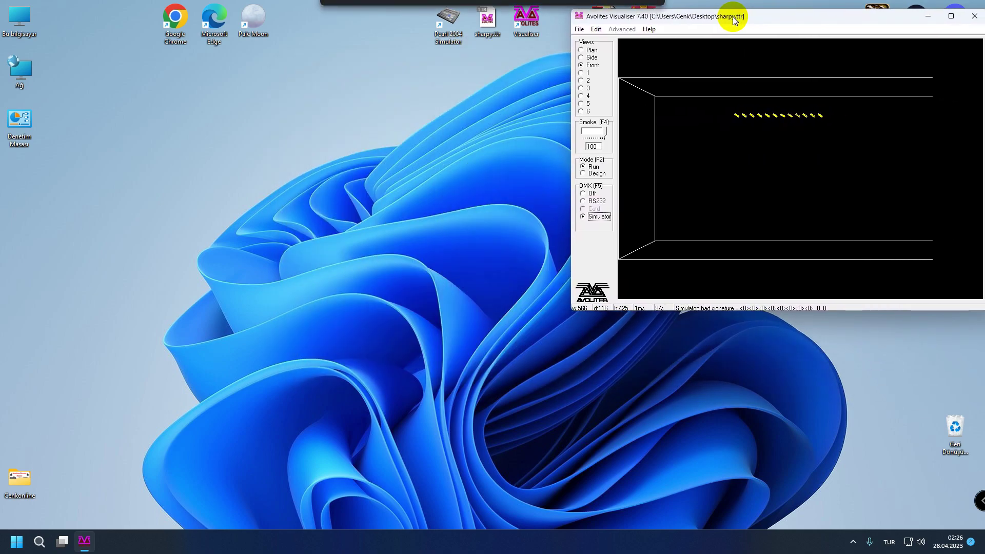
- Open the Pearl 2004 Simulator, wipe all stored data in System mode, and return the console to Program mode
double_click(449, 23)
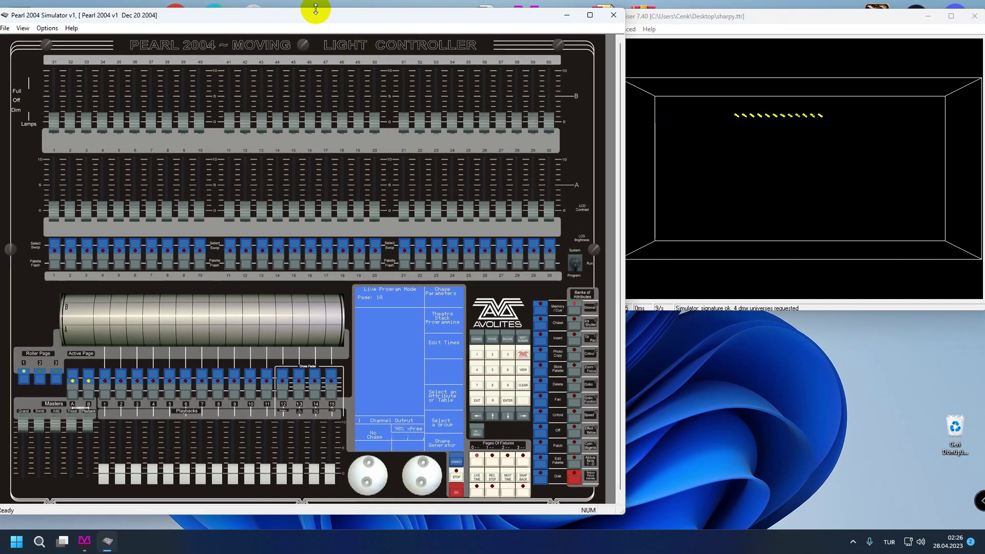
left_click_drag(314, 13, 325, 13)
left_click(586, 264)
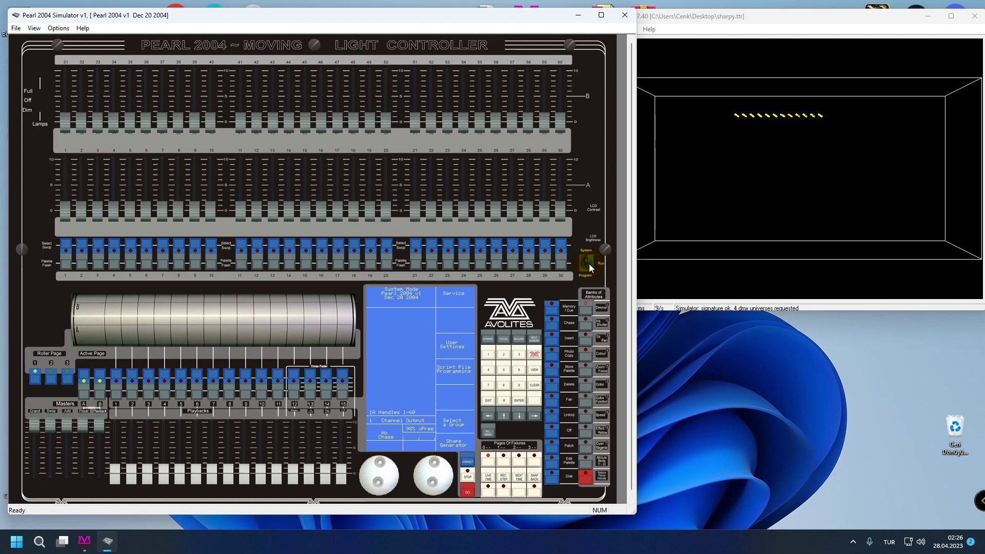
left_click(454, 428)
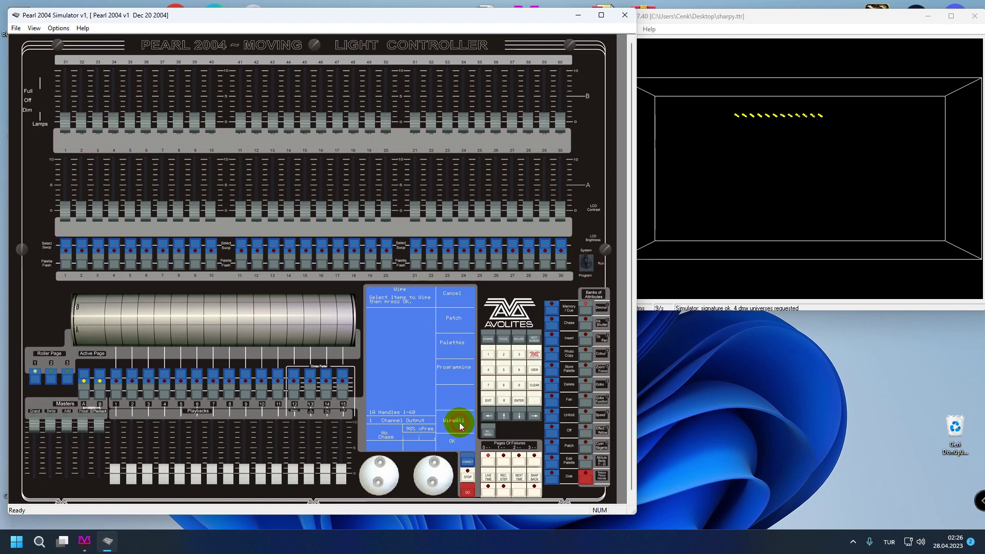
left_click(585, 263)
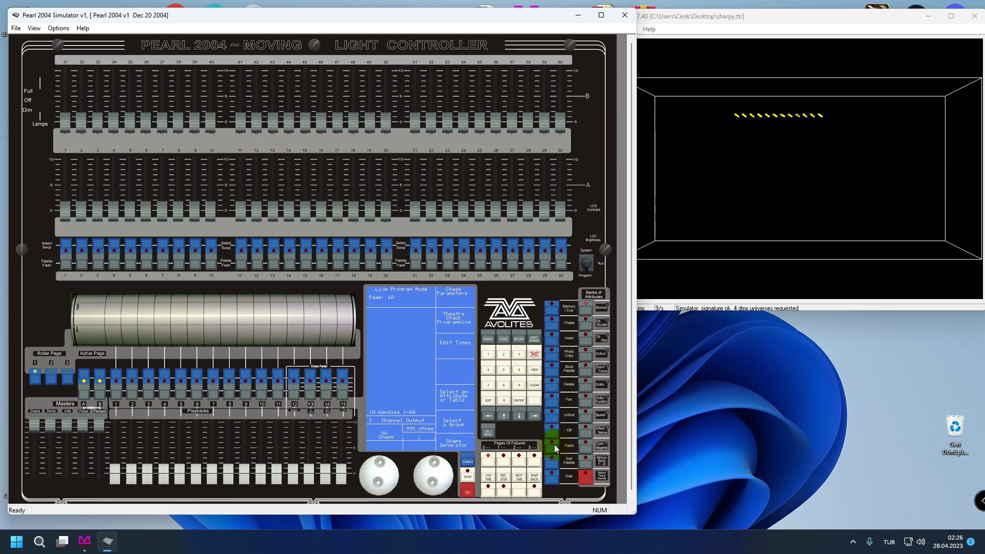
- Patch the FI_Xtrm280S personality to fixture handles 1 to 12
key("p")
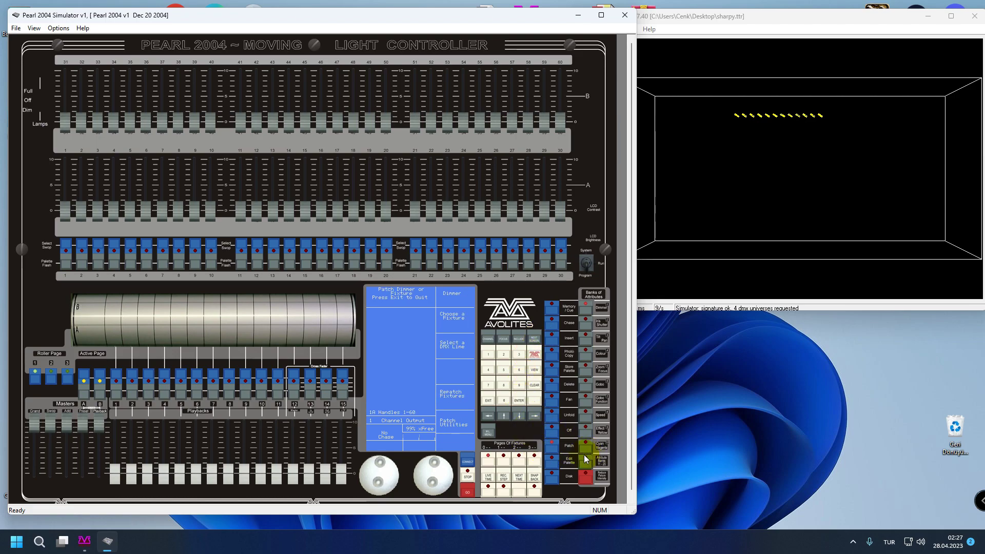
left_click(455, 315)
left_click(447, 220)
left_click(505, 335)
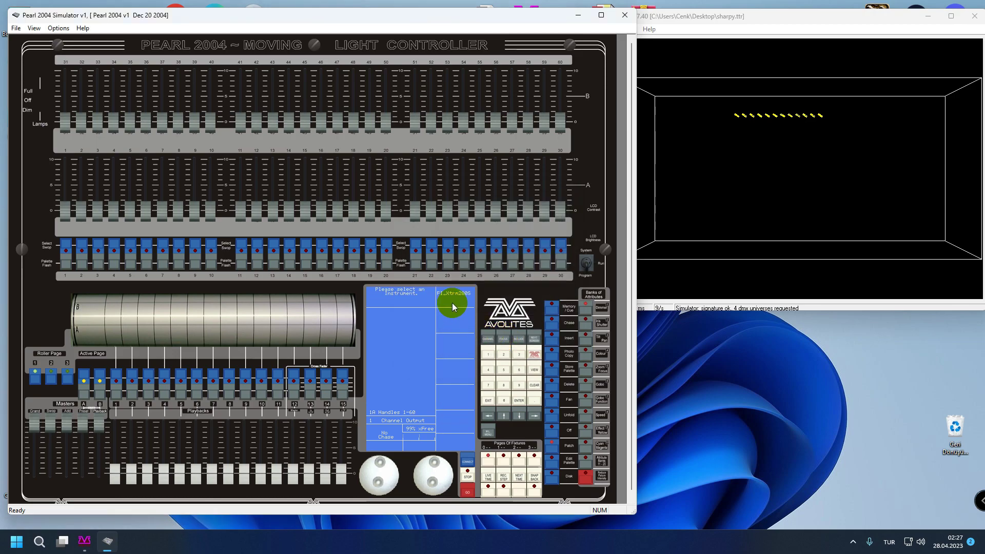
left_click(450, 298)
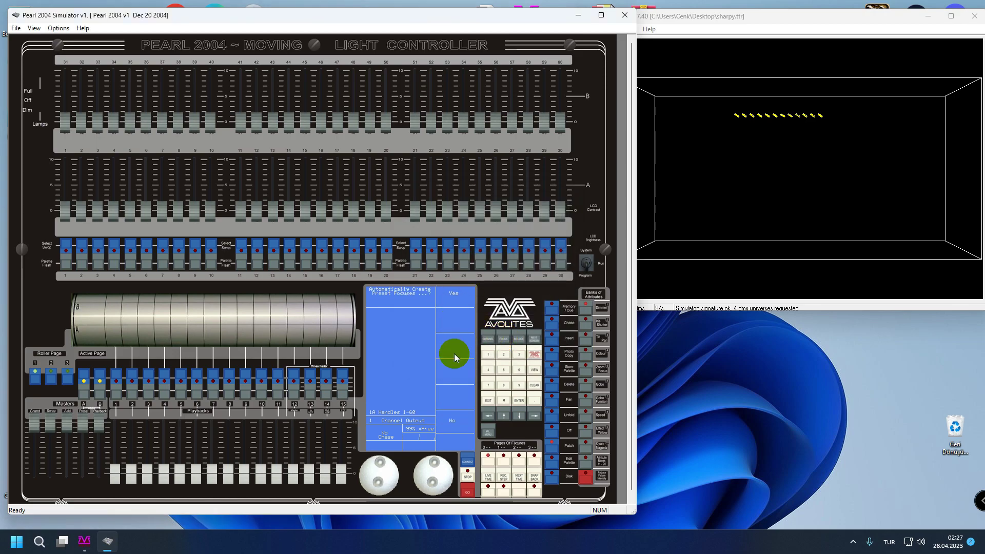
left_click(66, 249)
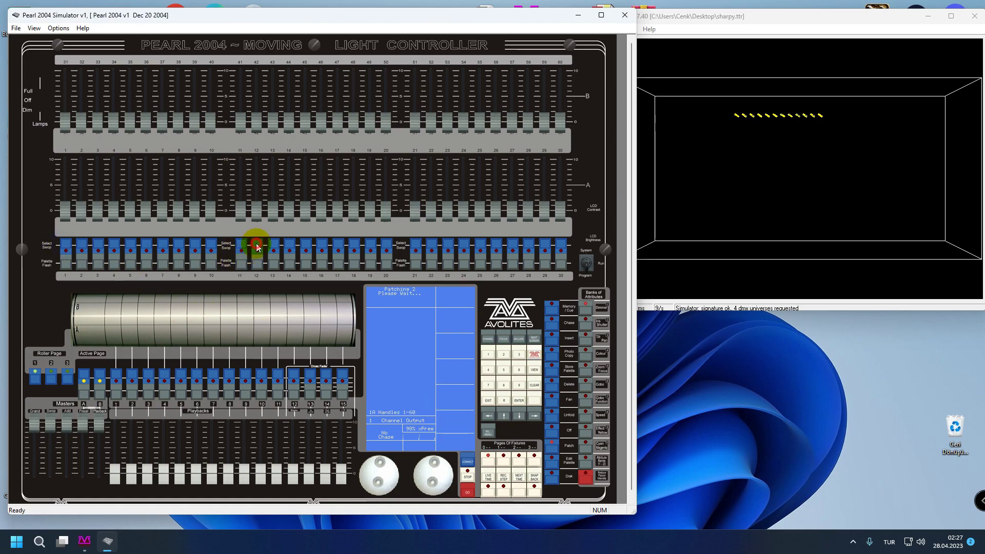
- Exit patching and display the fixture patch by handle on the console's LCD
left_click(488, 401)
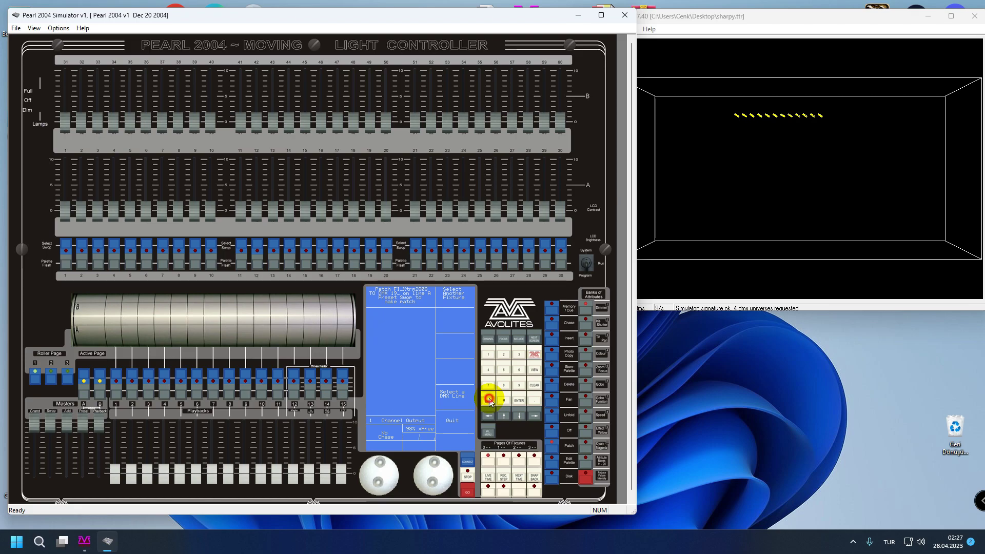
left_click(488, 400)
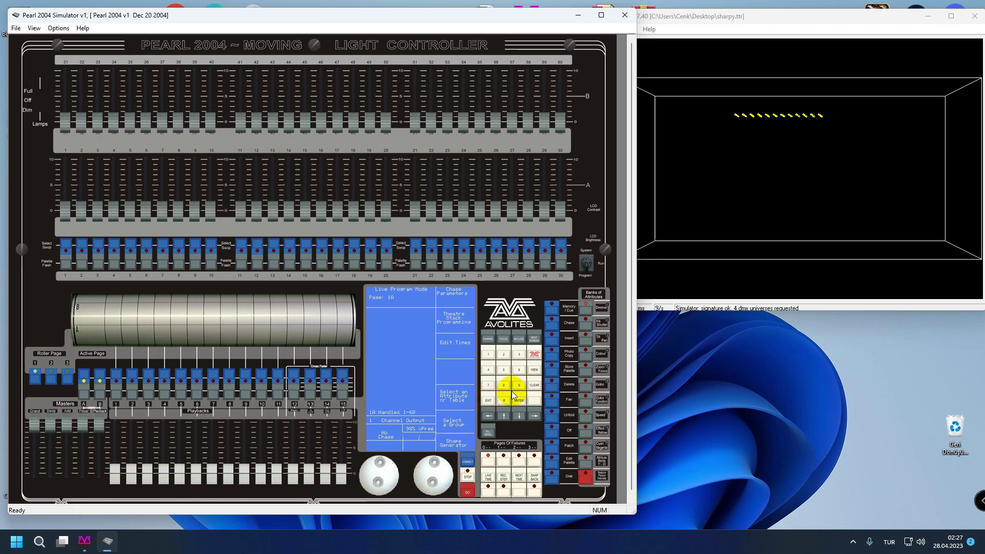
left_click(533, 369)
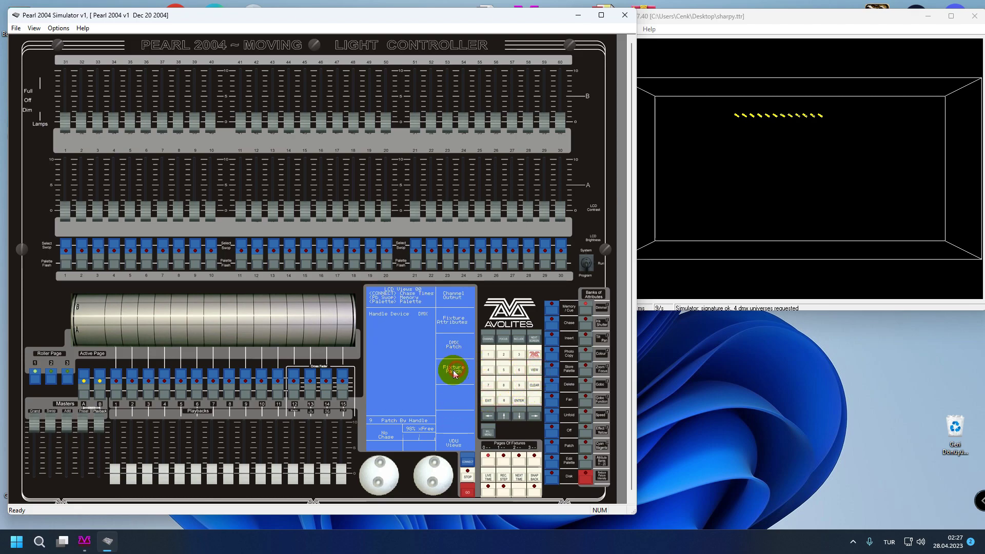
left_click(454, 369)
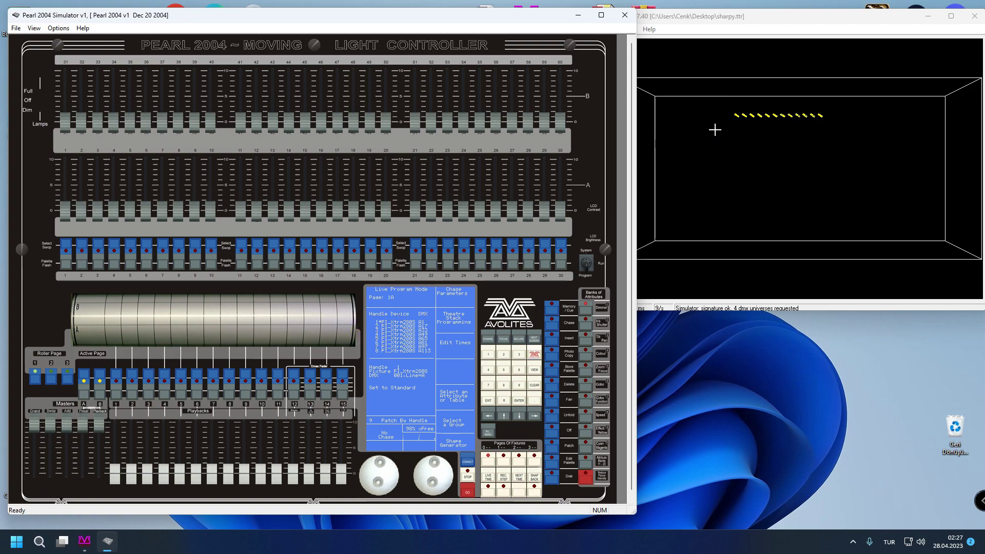
- Select fixtures 1 to 12 and locate them so their beams light up in the Visualiser
left_click(68, 248)
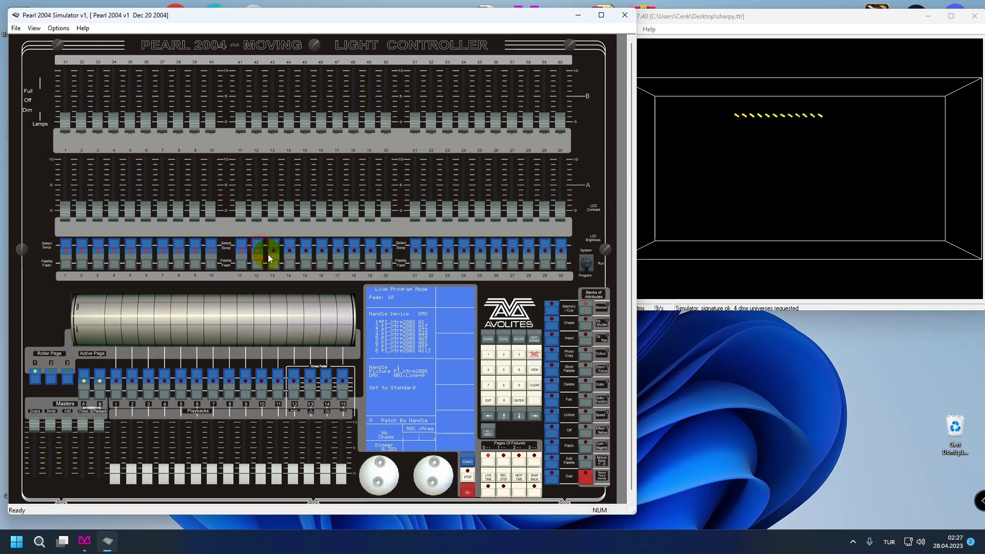
left_click(485, 420)
left_click(453, 292)
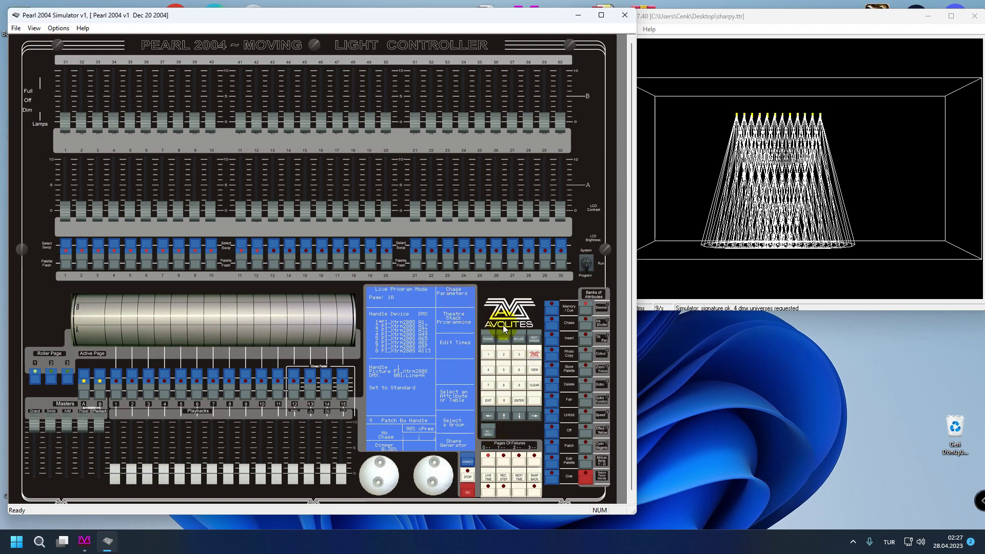
- Test the pan, tilt and shutter response of the selected fixtures in the Visualiser and locate them again
left_click(589, 338)
left_click(433, 474)
left_click_drag(378, 472, 434, 481)
left_click(431, 479)
left_click(584, 336)
left_click(451, 303)
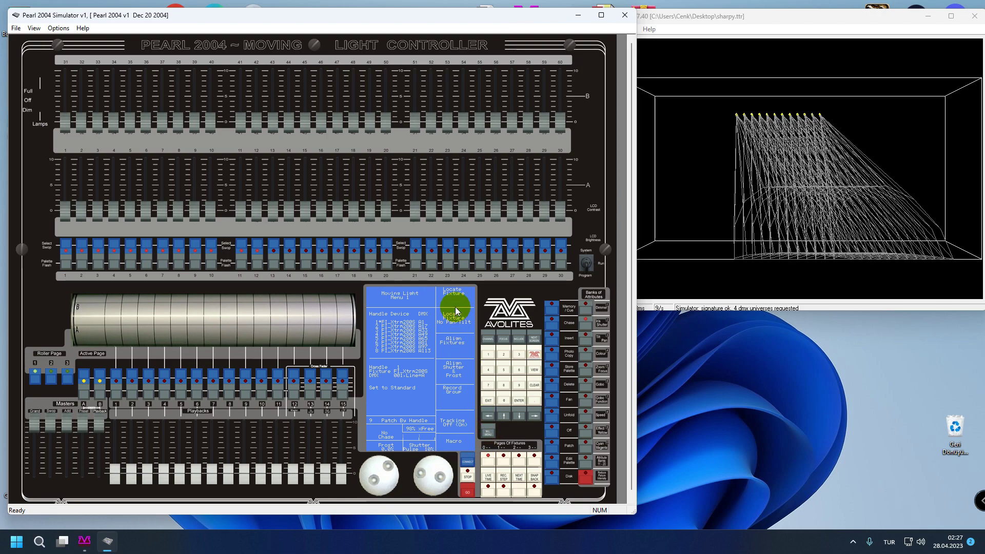
- Set the gobo attribute of the selected fixtures to Gobo 14
left_click_drag(383, 444, 381, 493)
left_click(591, 394)
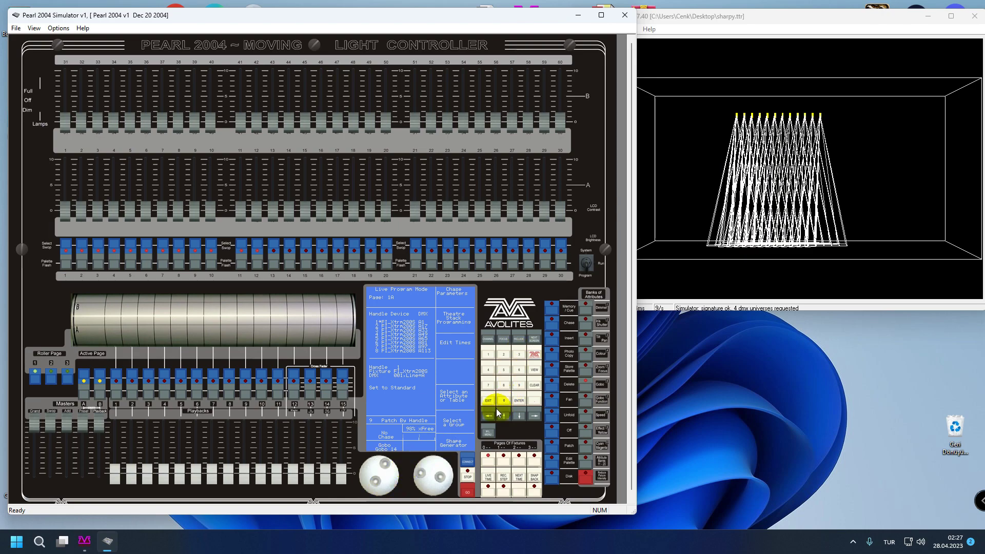
left_click(393, 295)
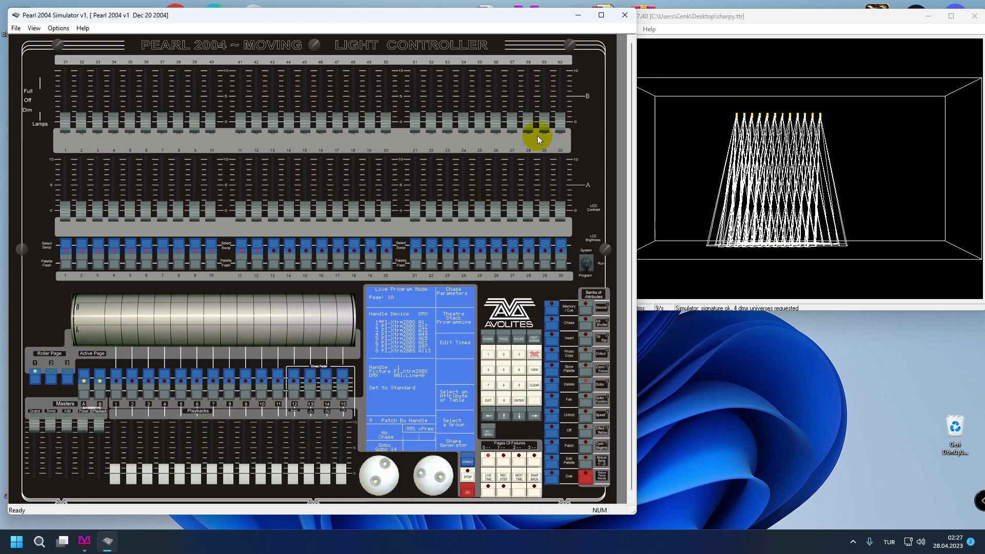
- Minimise the simulator and Visualiser, switch to a maximised Google Chrome window, and open the Avolites Fixture Finder page
left_click(579, 16)
left_click(927, 17)
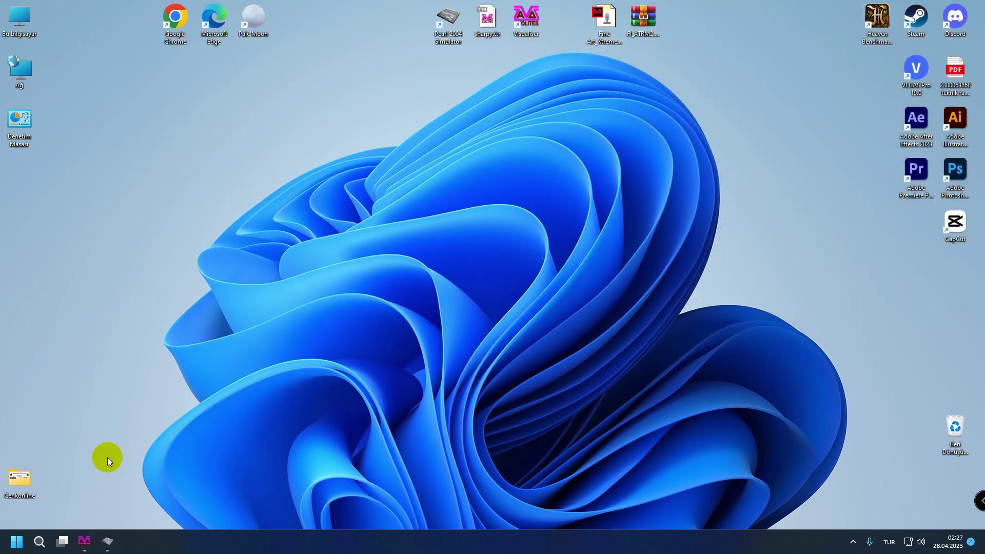
double_click(187, 20)
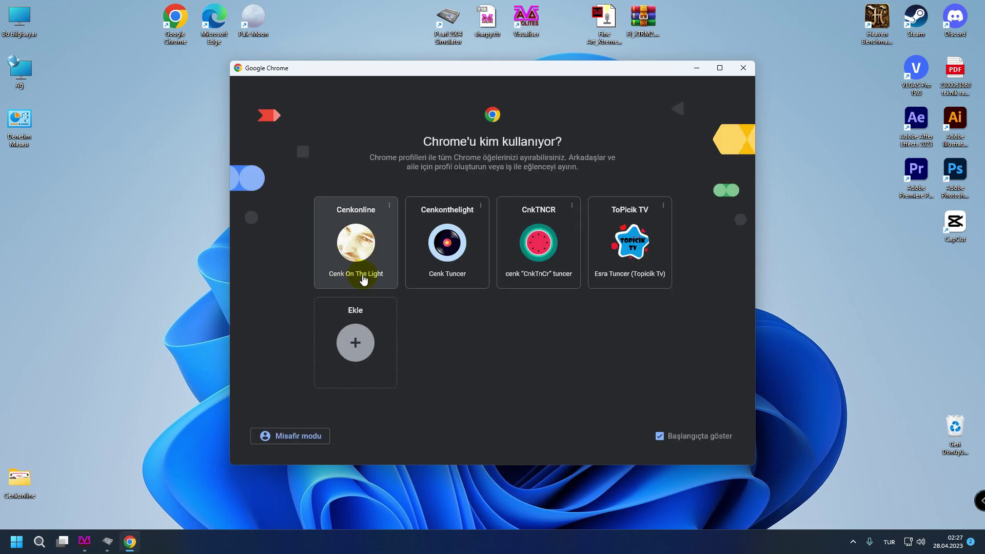
left_click(362, 277)
double_click(721, 41)
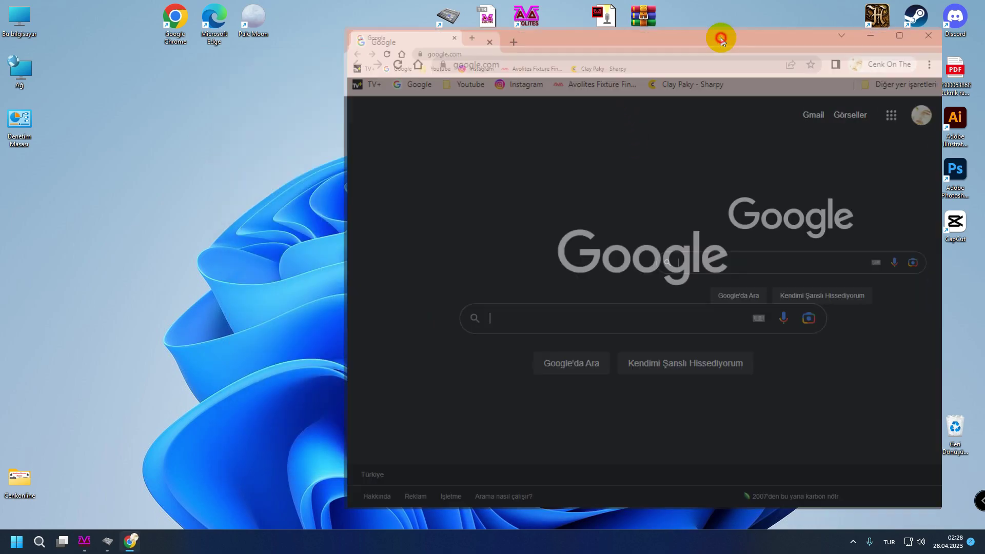
left_click(216, 44)
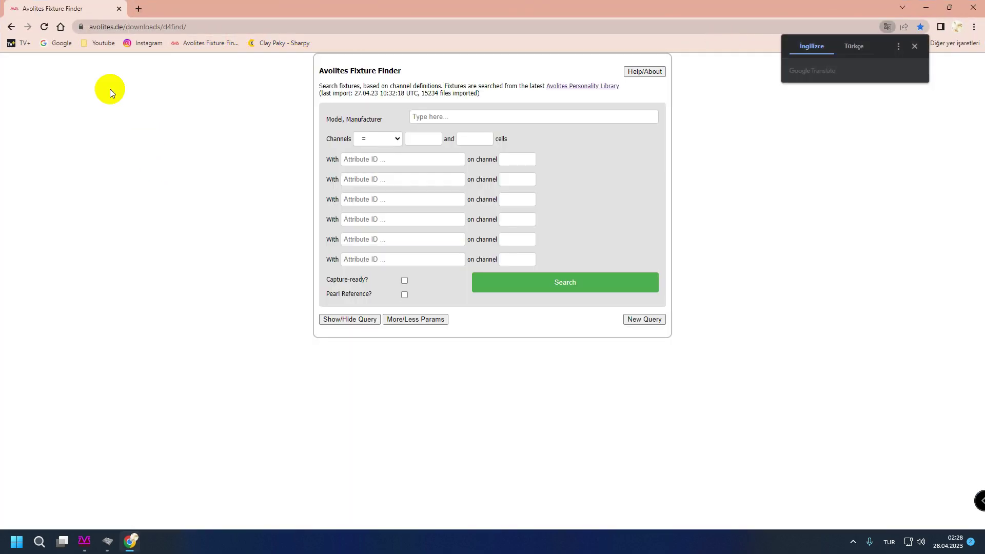
- Look through the choices for the first attribute criterion and open its channel number for entry
left_click(396, 162)
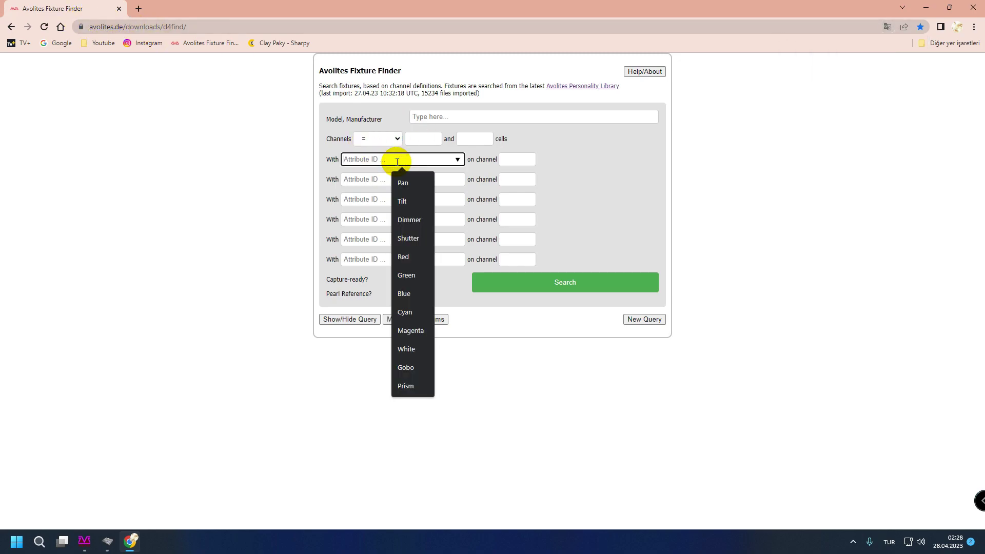
left_click(512, 160)
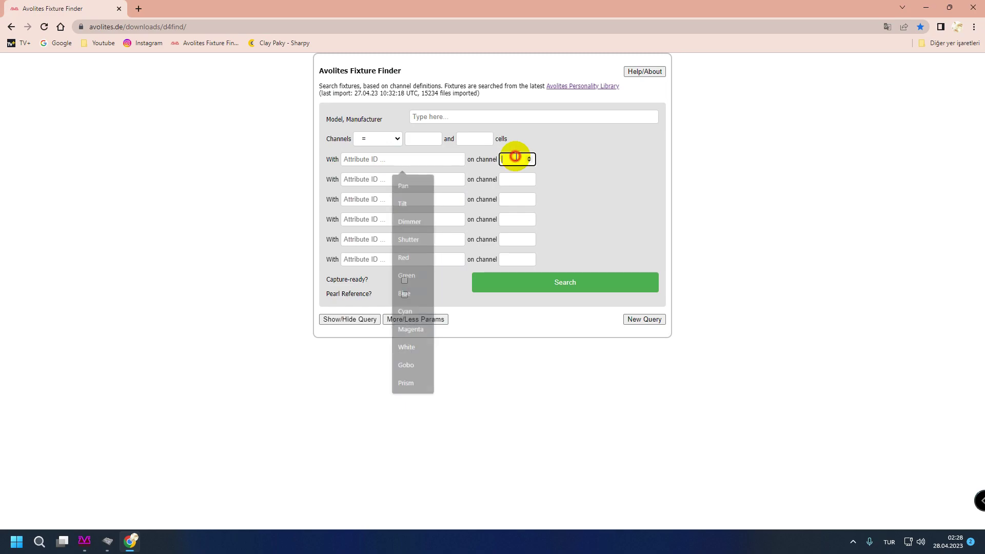